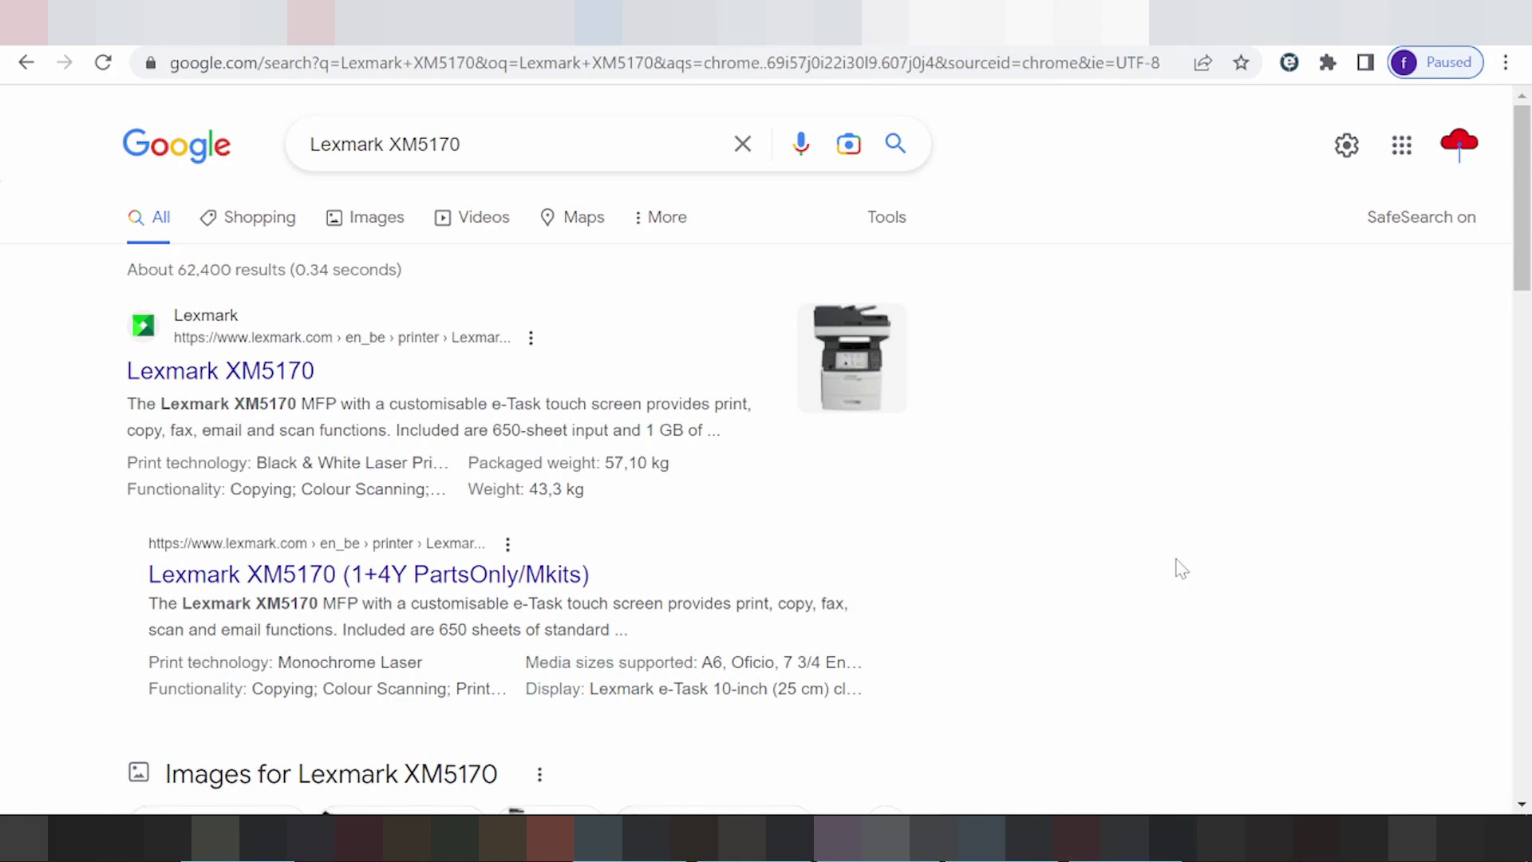
Extend the Google query to 'Lexmark XM5170 driver download' and run the search.
drag(400, 144, 461, 143)
click(462, 143)
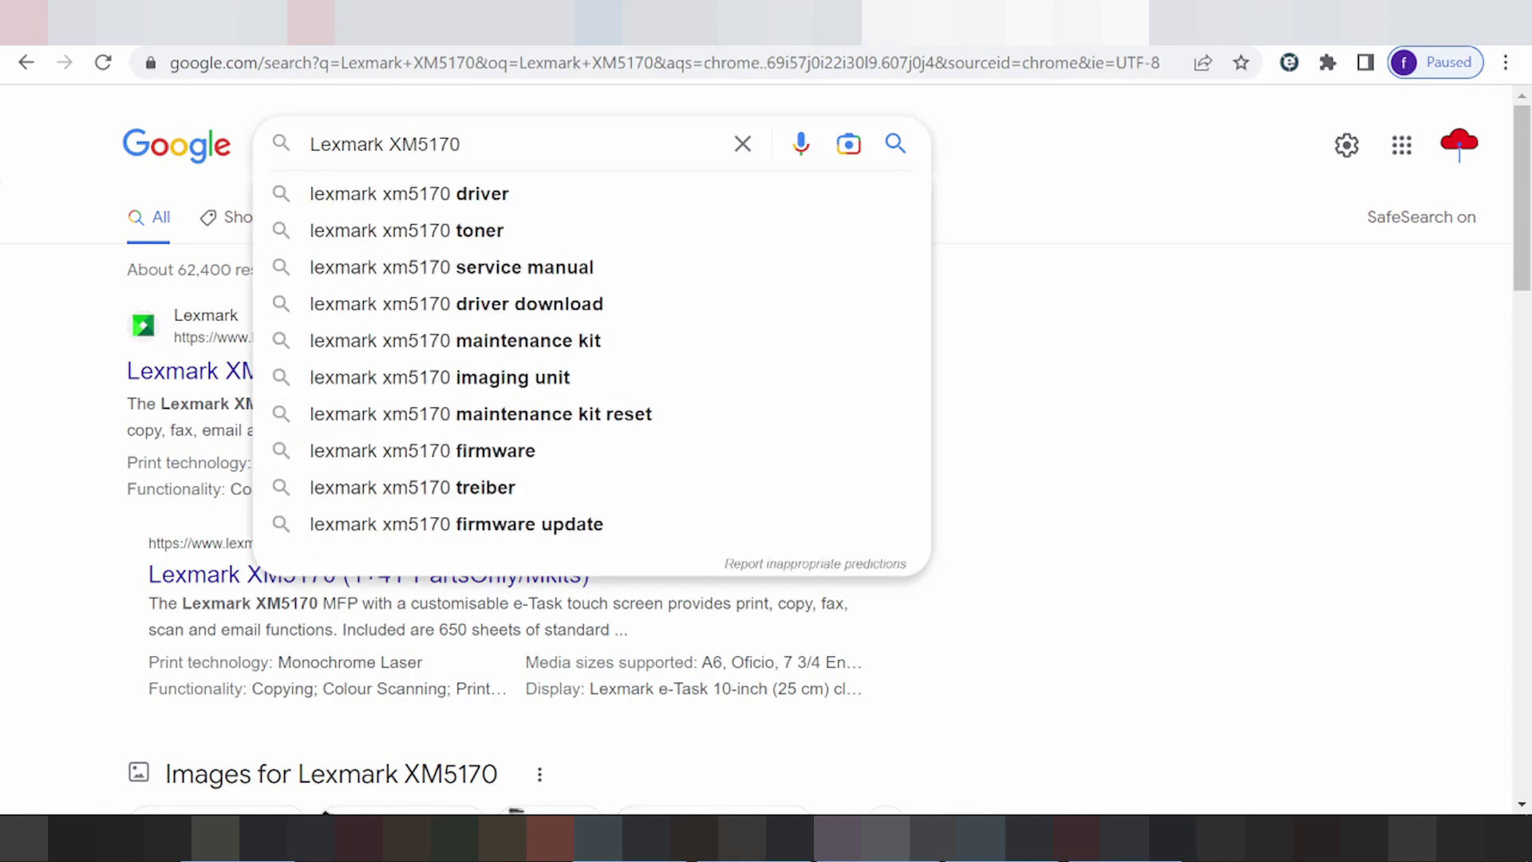
text(driver download)
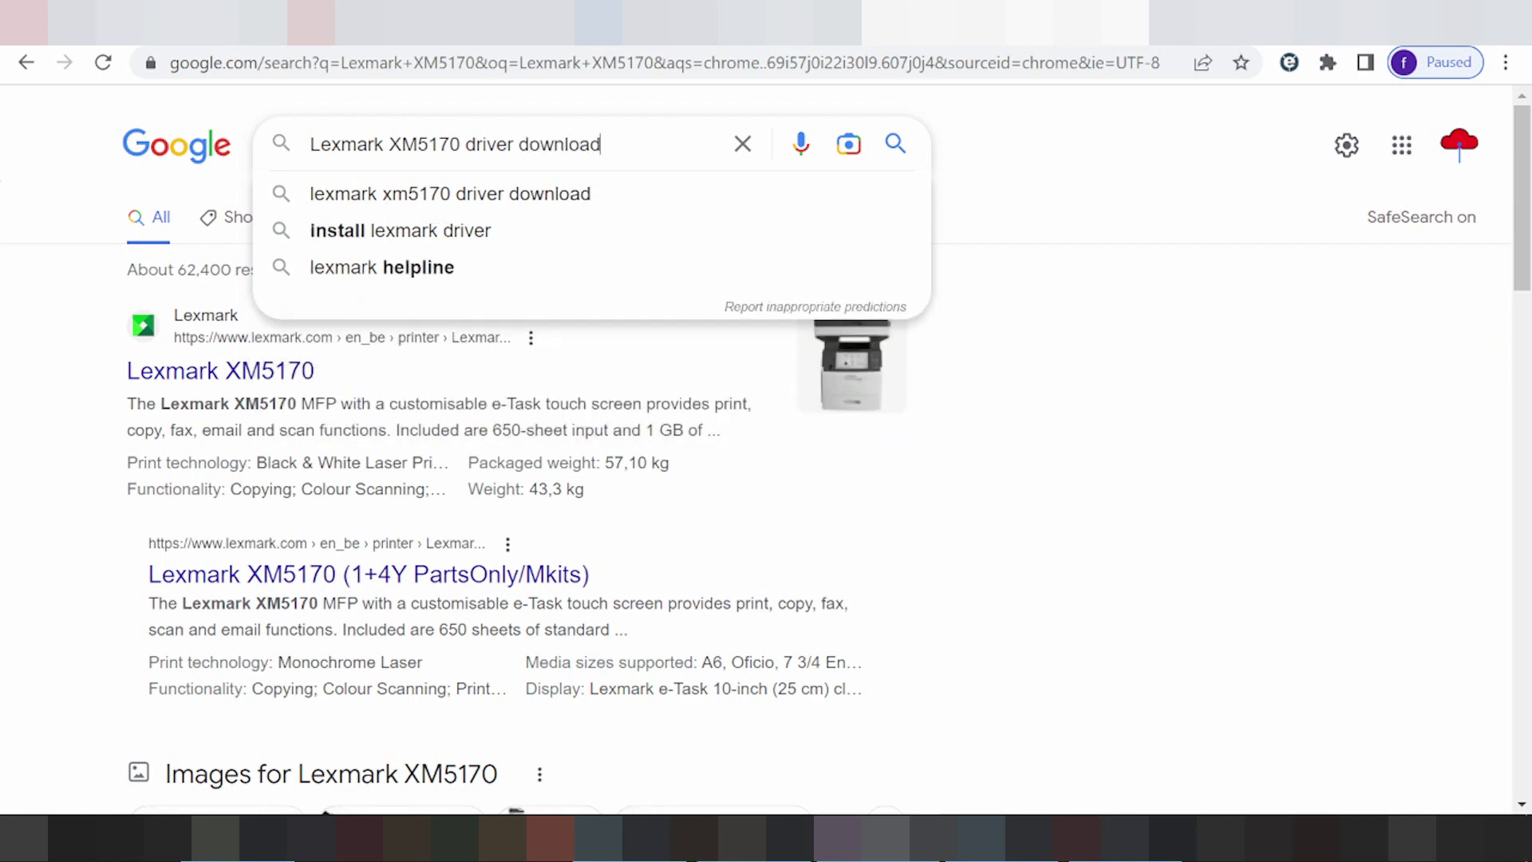
key(Return)
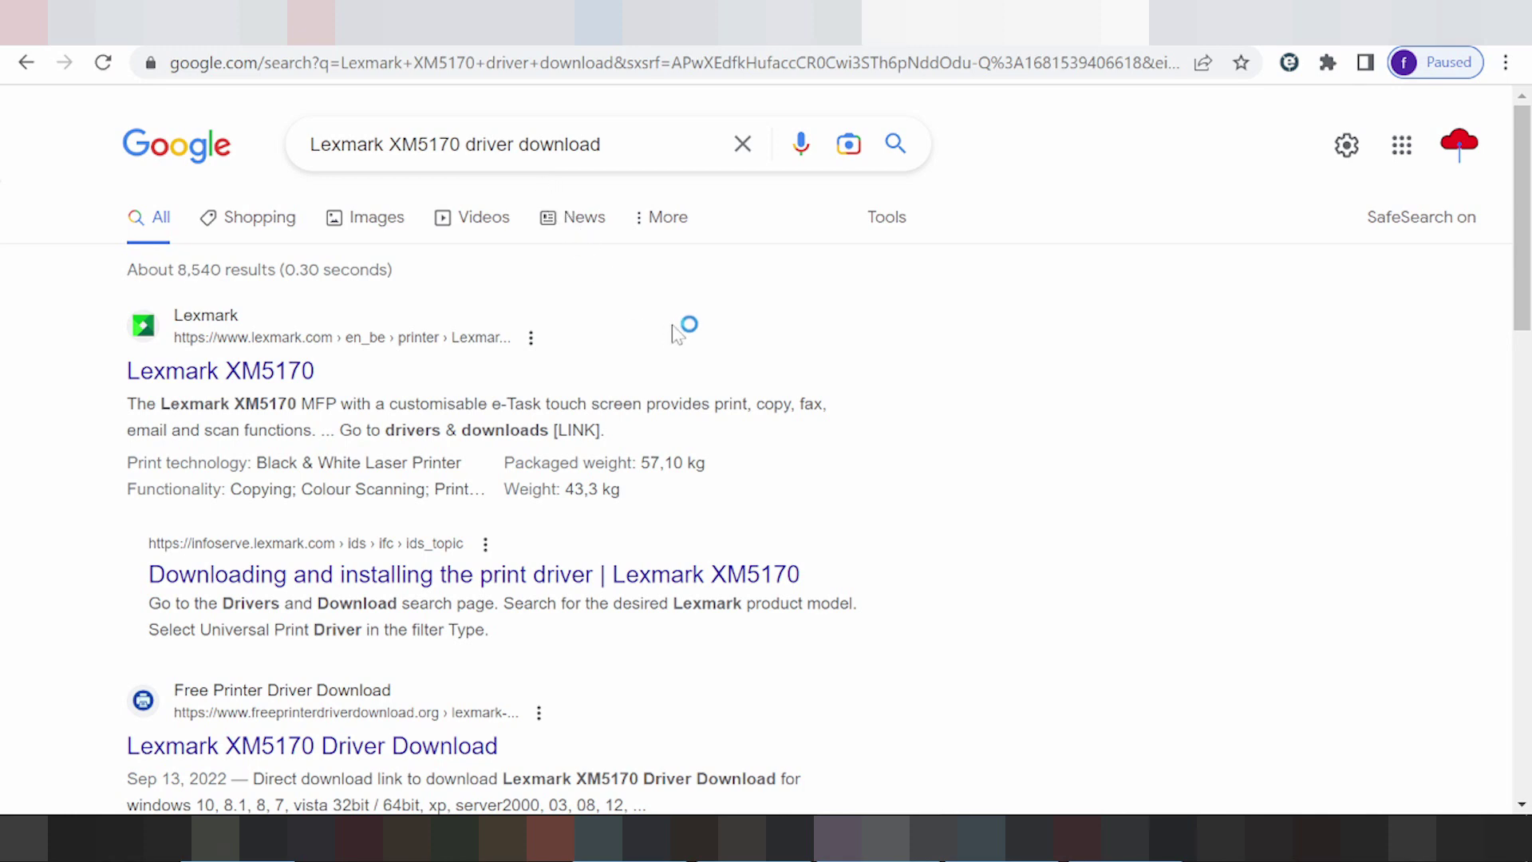
Go from the Lexmark XM5170 result through Drivers and Support to its Drivers & downloads listing.
scroll(682, 327, down, 3)
scroll(871, 359, up, 3)
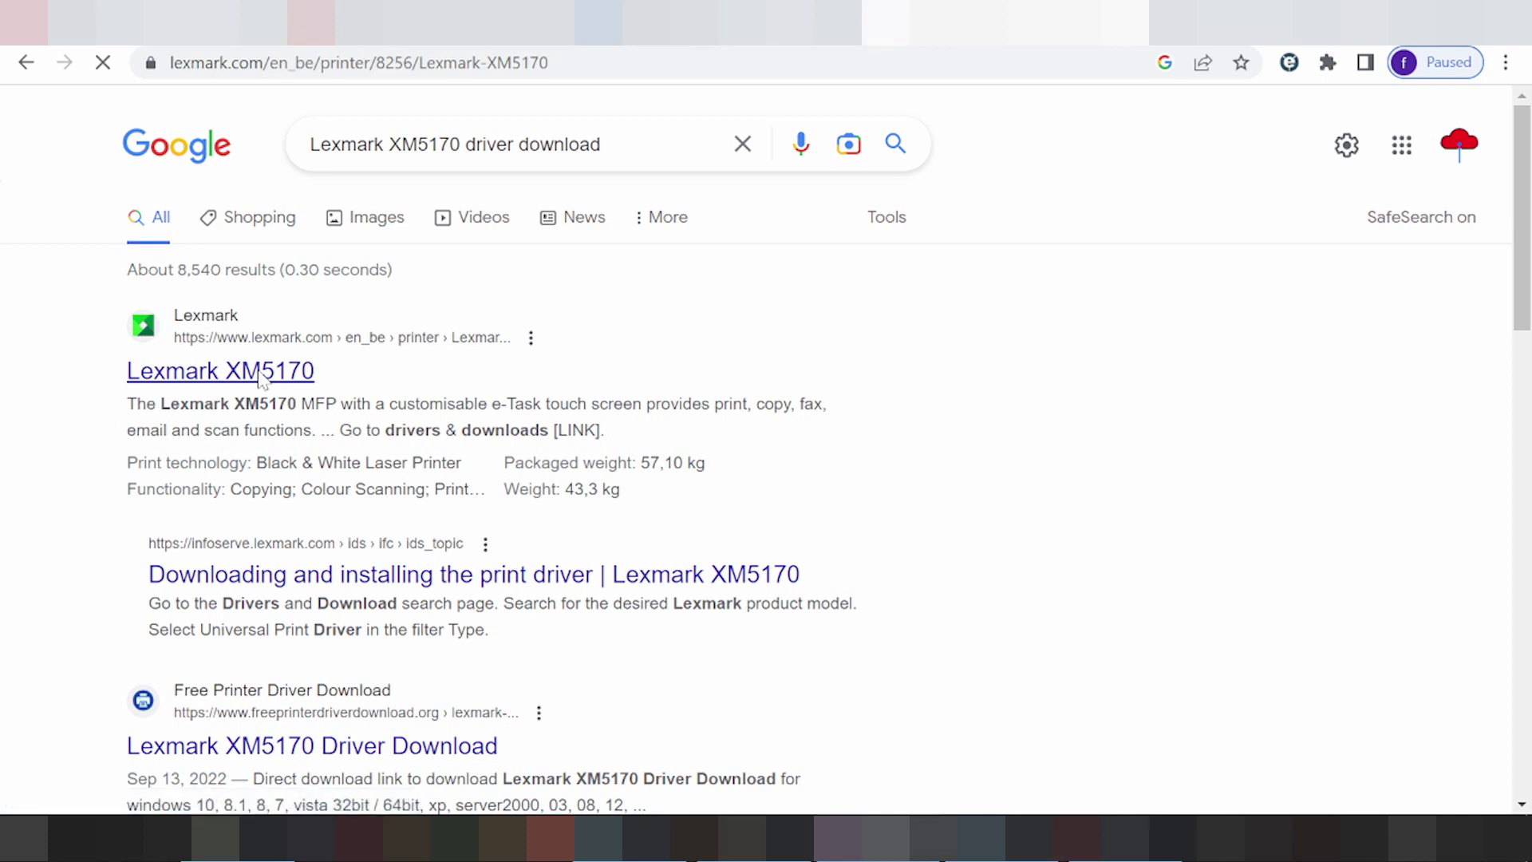
scroll(635, 317, down, 3)
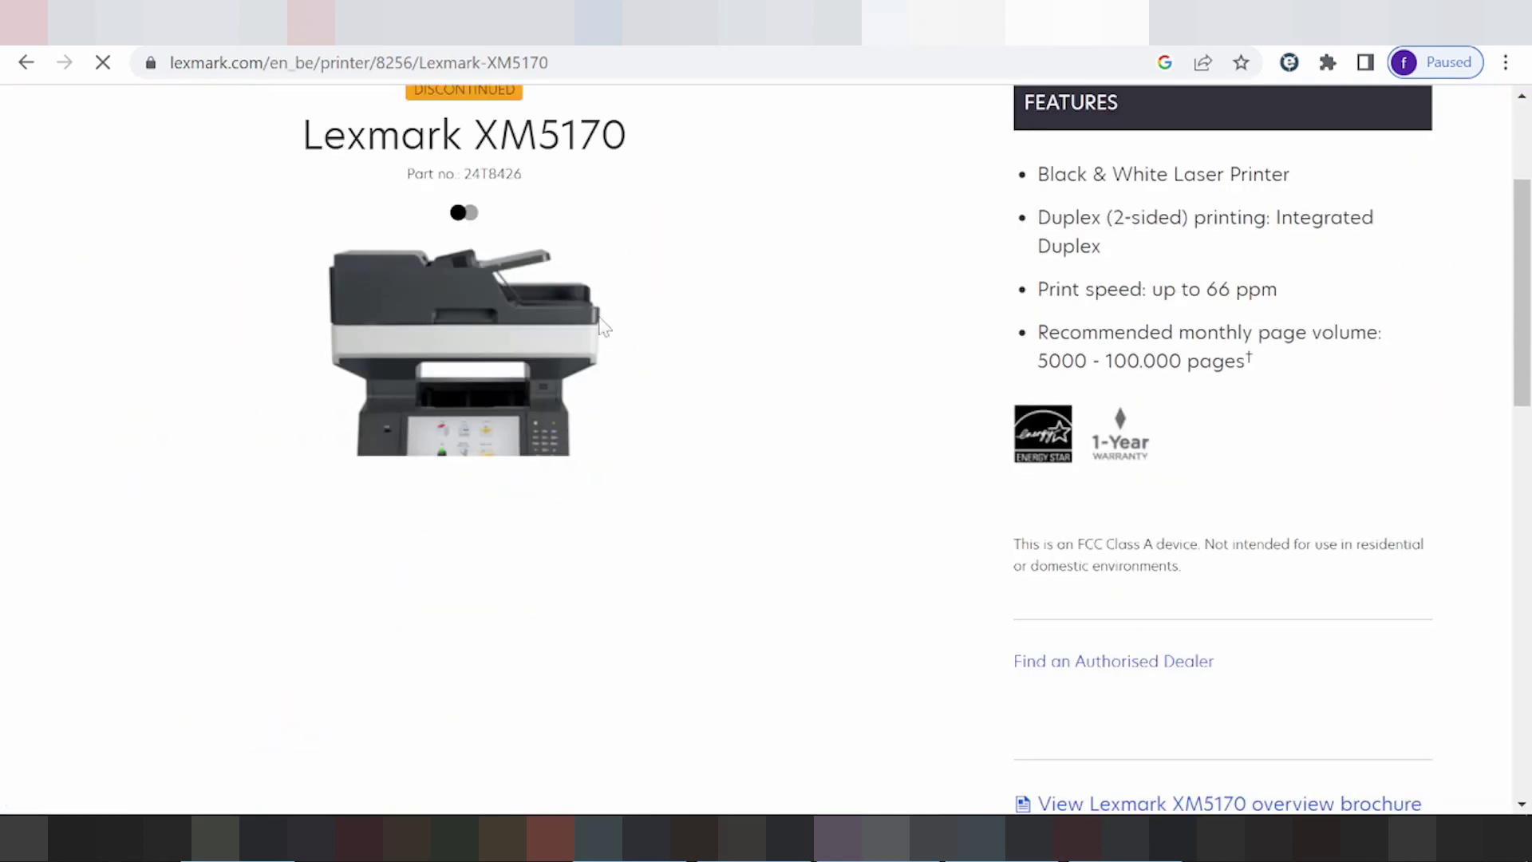
scroll(851, 253, down, 6)
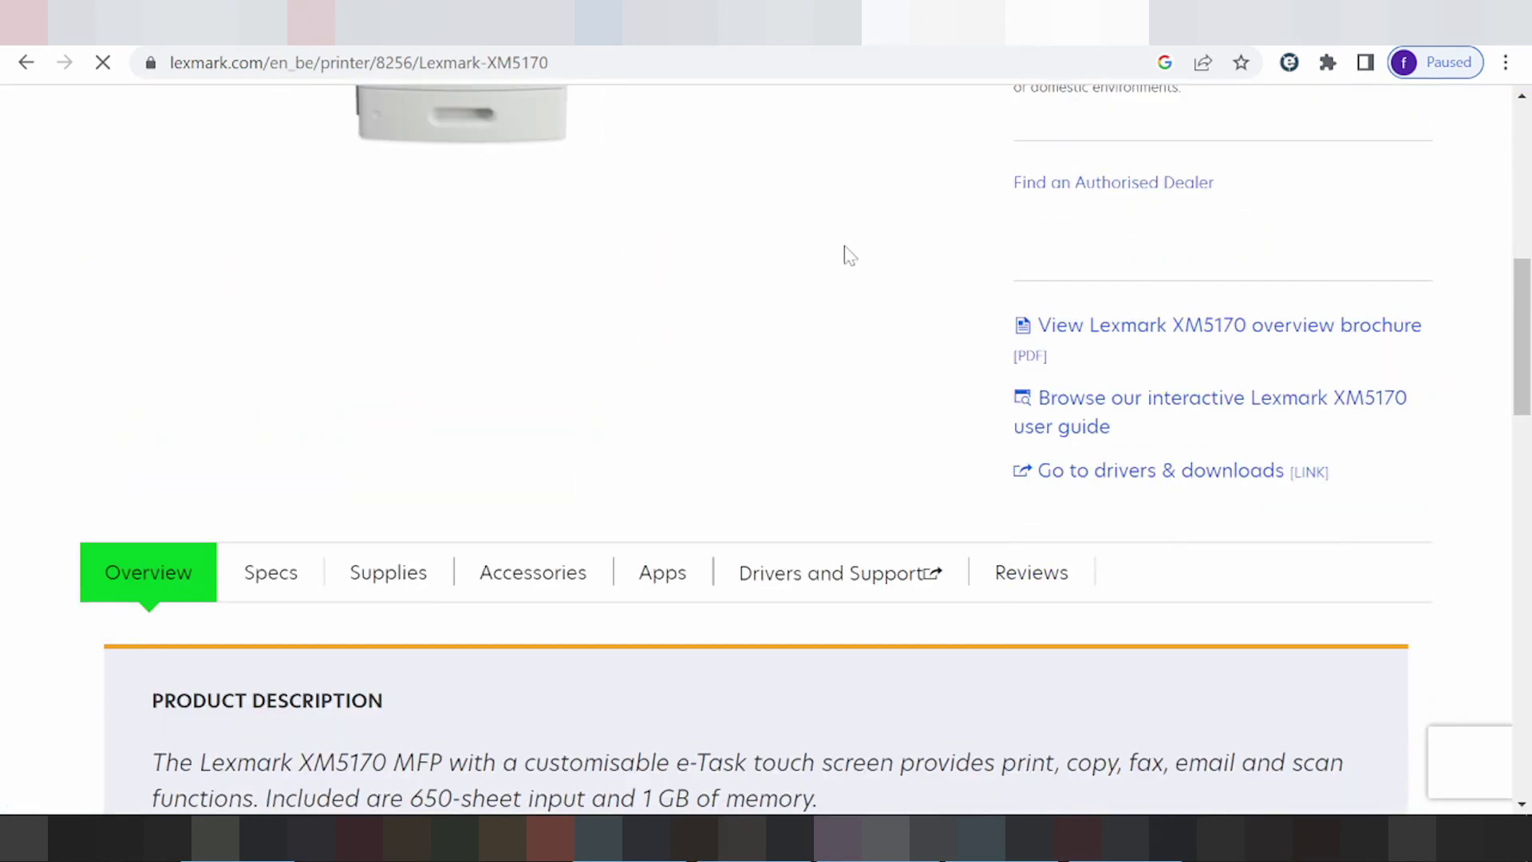
click(835, 583)
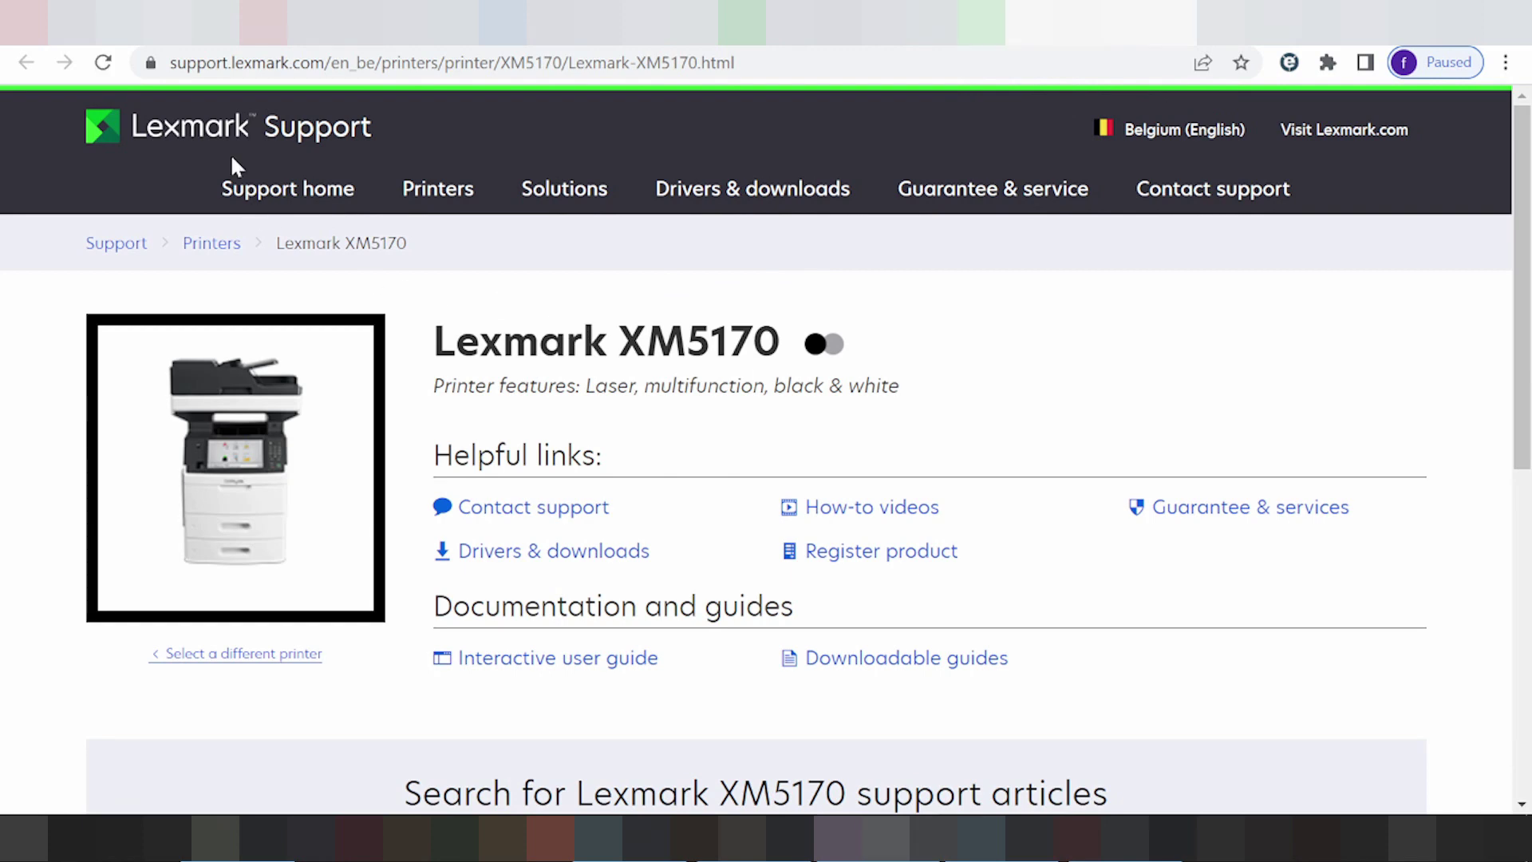
scroll(766, 447, down, 3)
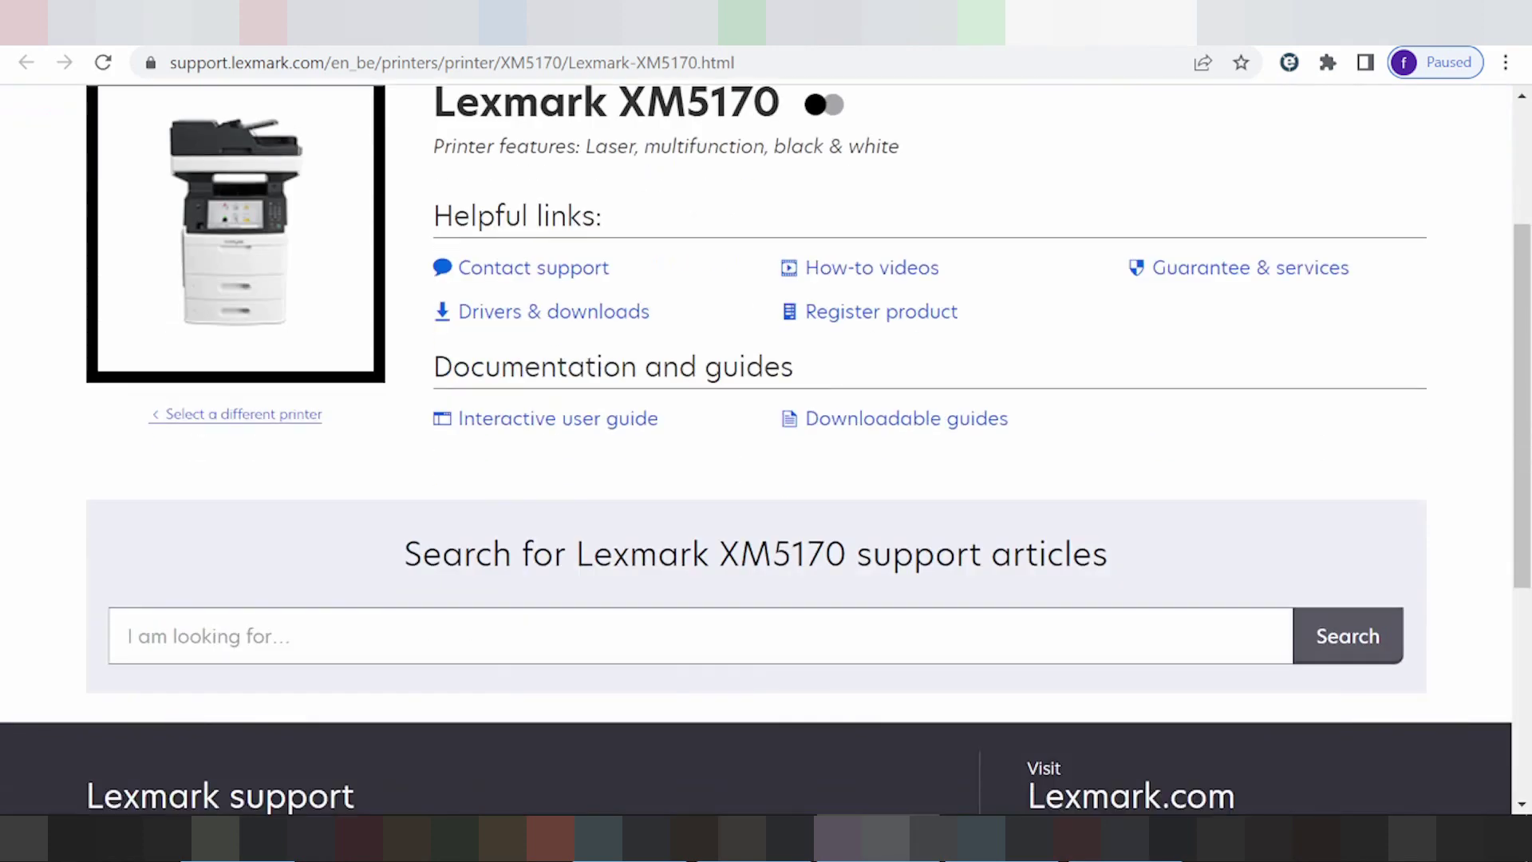
click(506, 319)
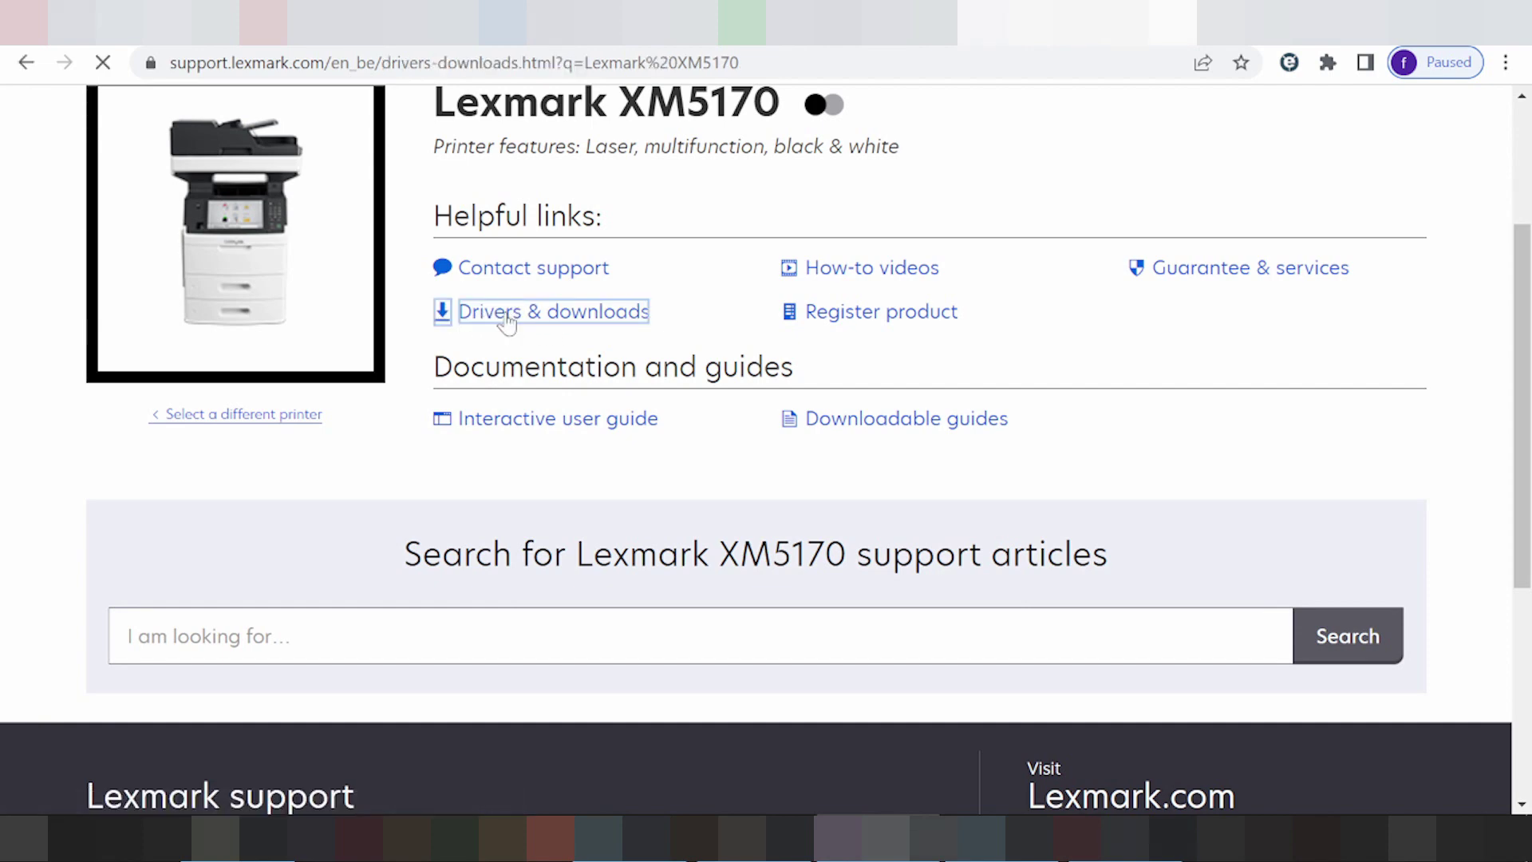
scroll(511, 327, down, 3)
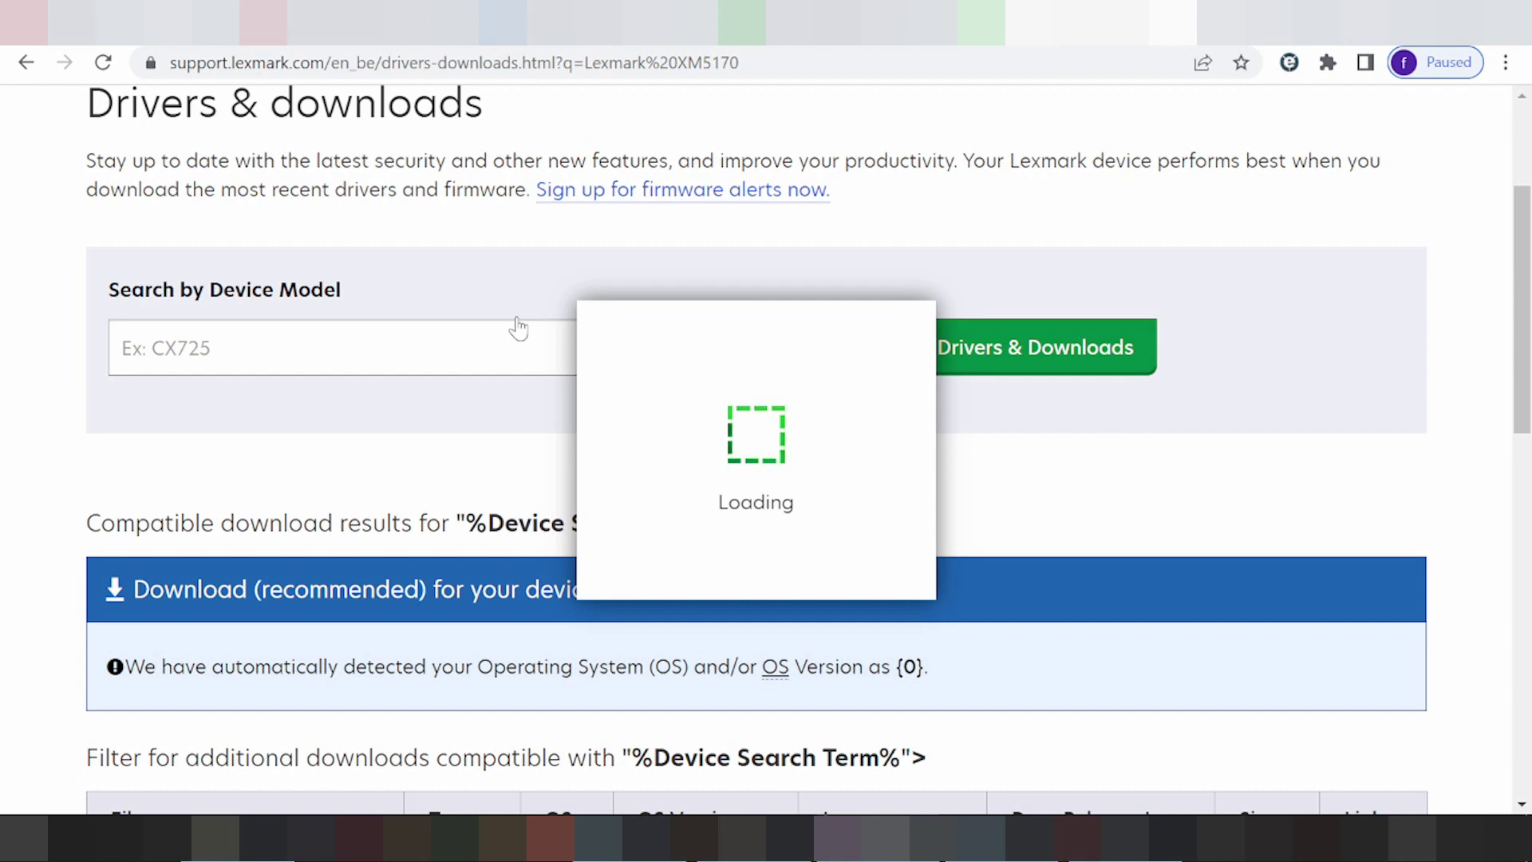
Scroll to the XM5170 downloads table and expand its OS filter, currently set to Windows.
scroll(562, 331, down, 3)
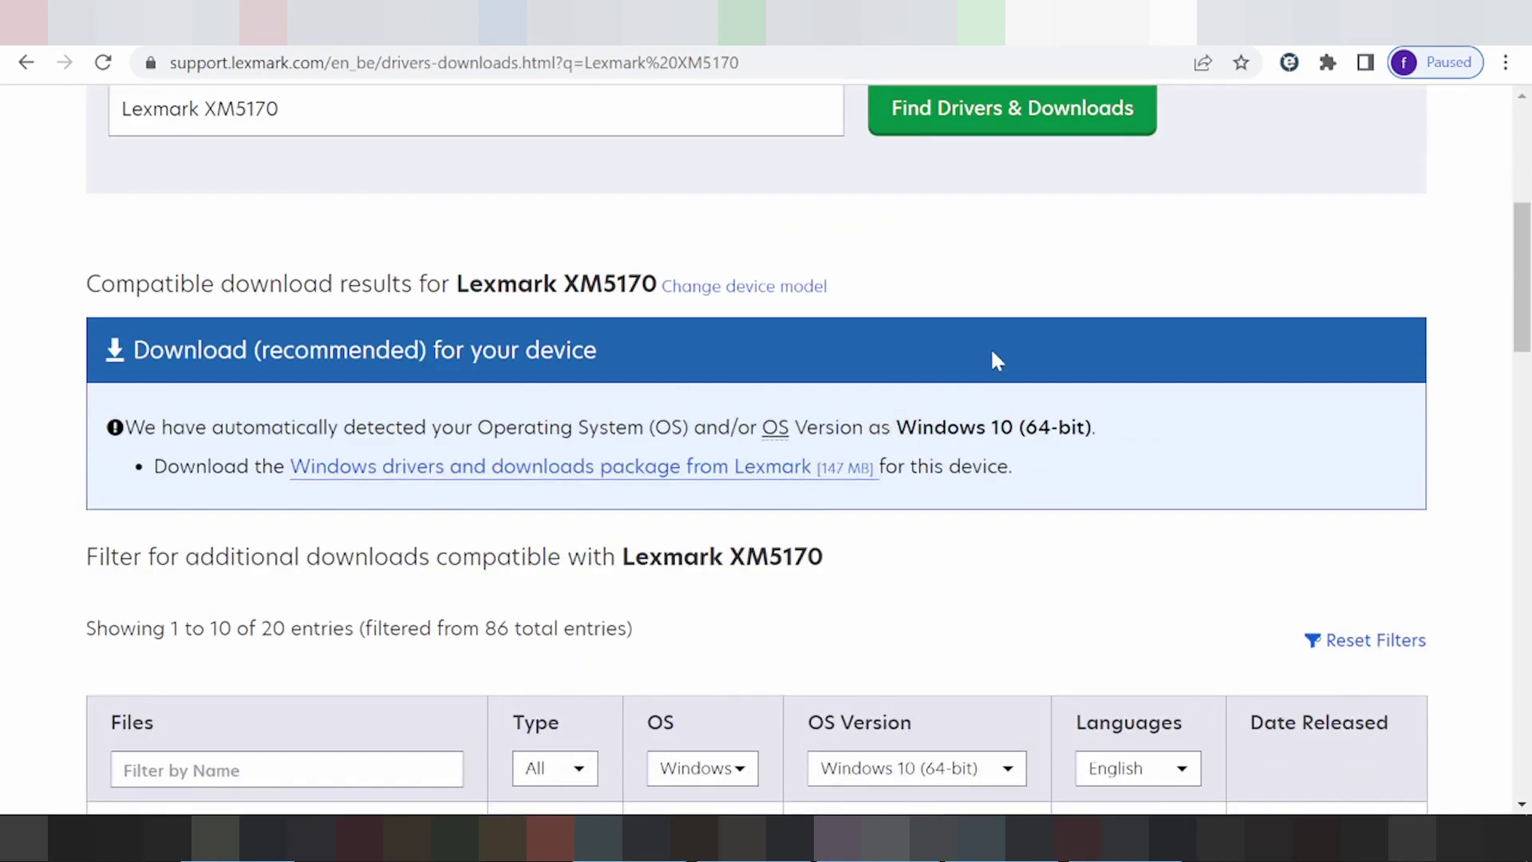
scroll(994, 356, down, 2)
scroll(935, 220, down, 5)
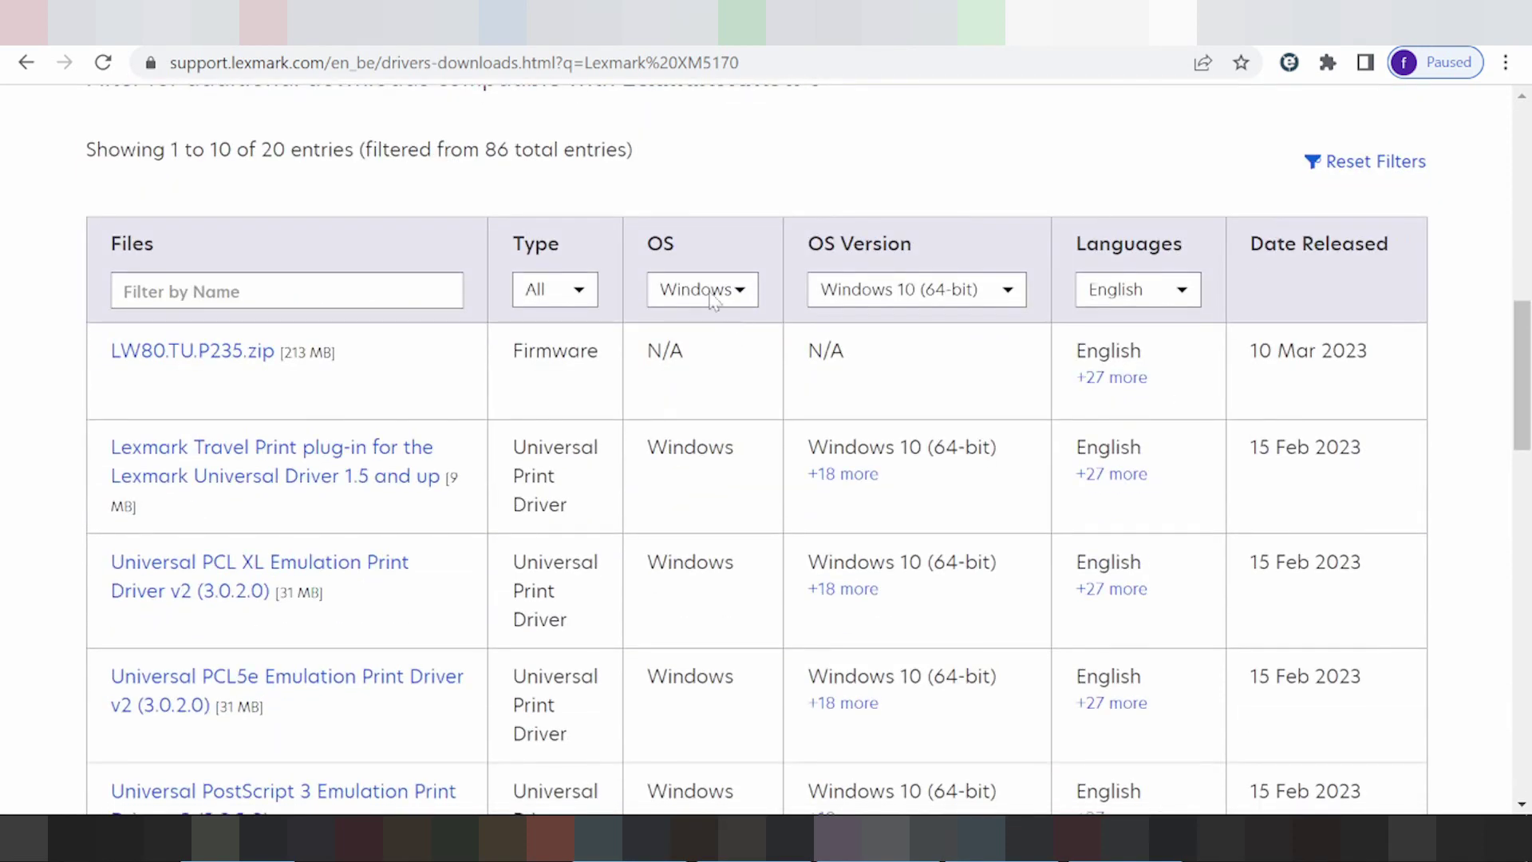
click(704, 293)
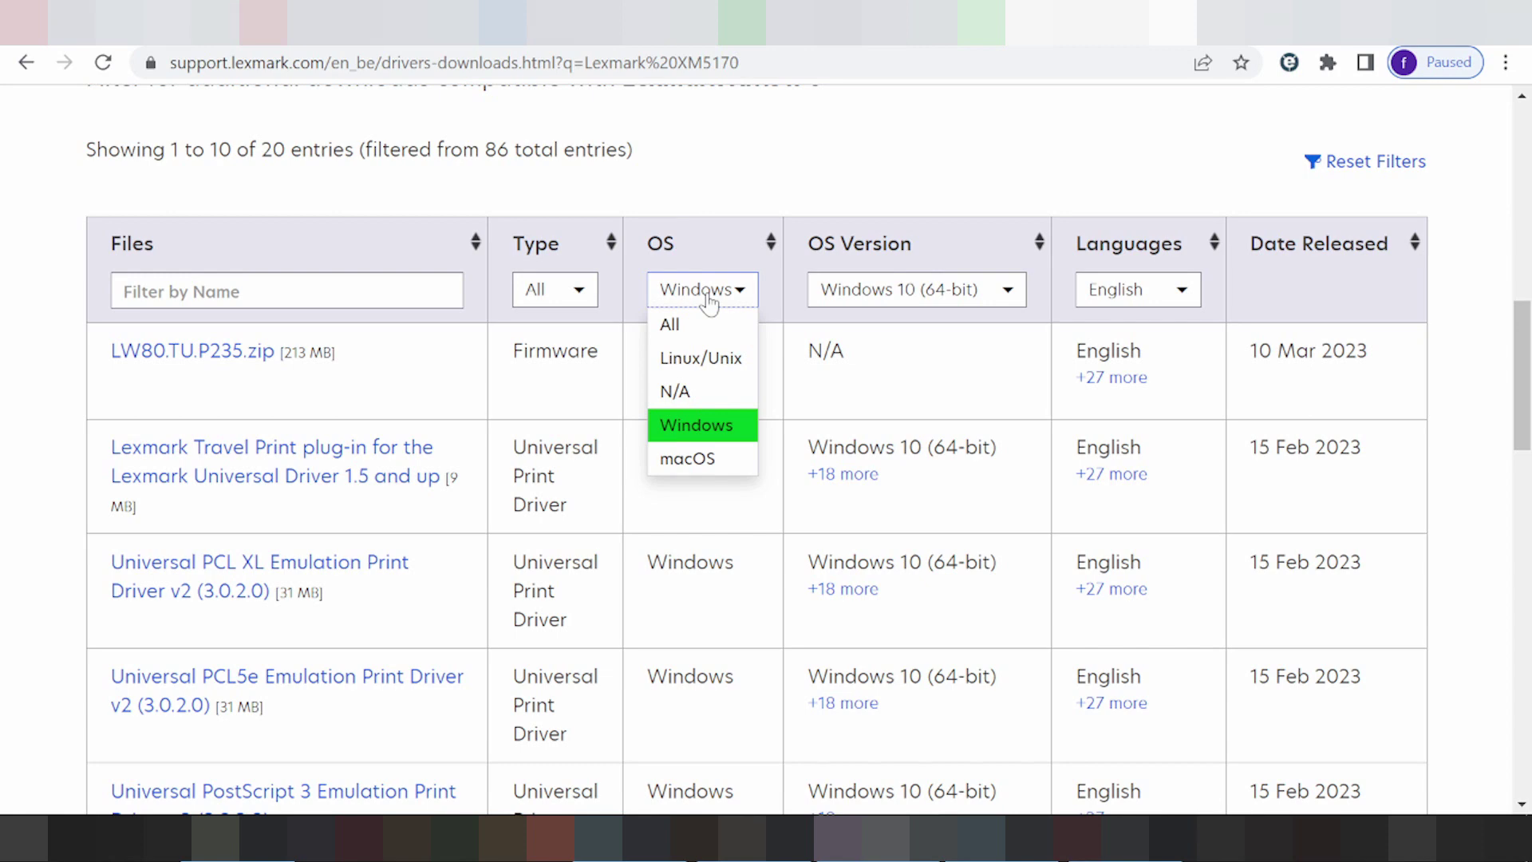
click(872, 171)
scroll(961, 239, up, 5)
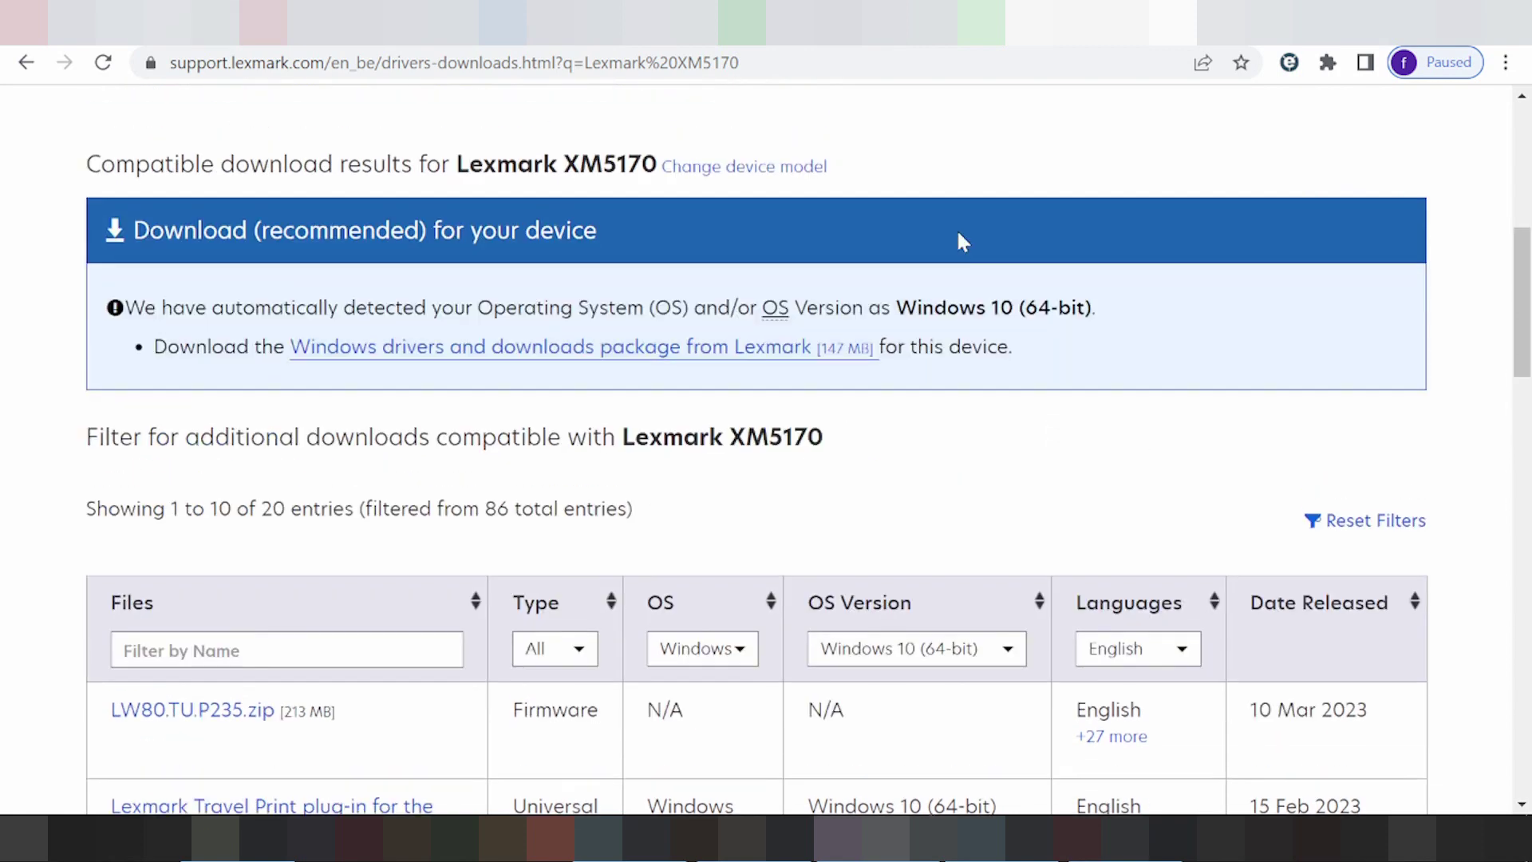
scroll(885, 355, down, 5)
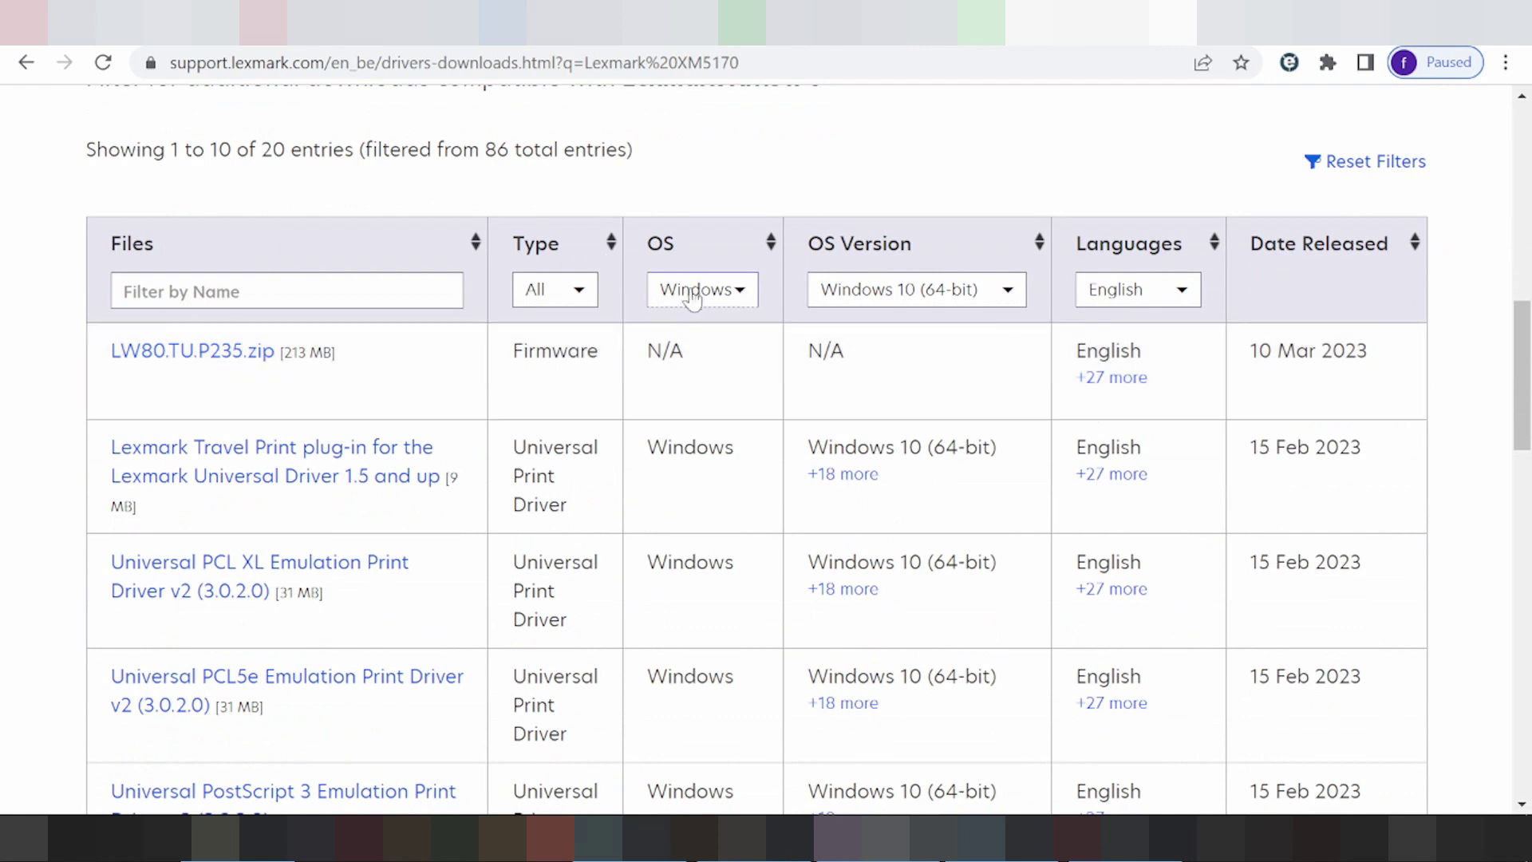
click(702, 294)
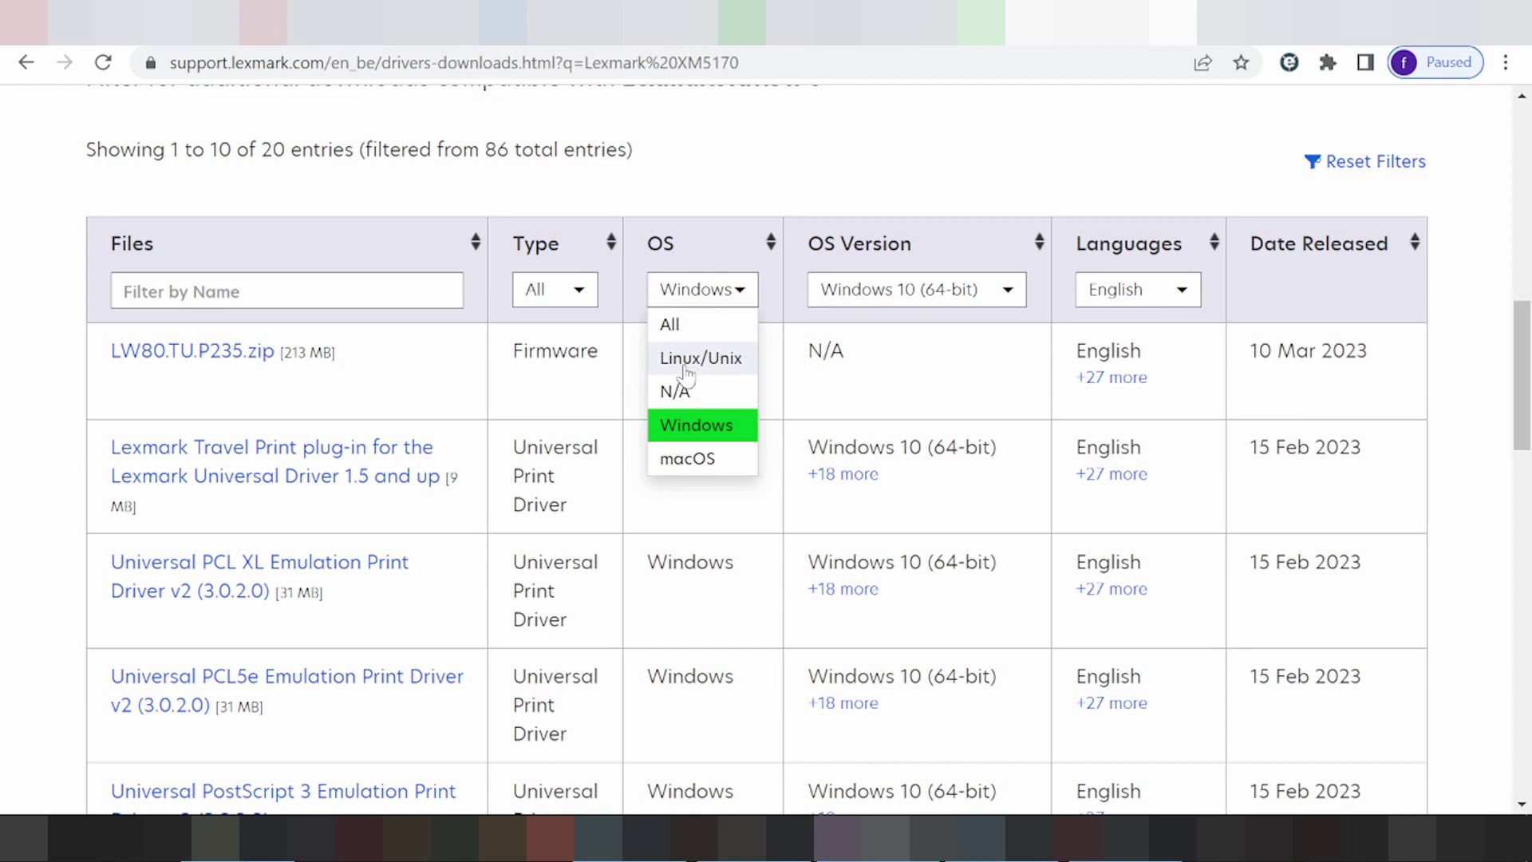
Filter the XM5170 downloads to macOS with OS version macOS 11.
click(714, 458)
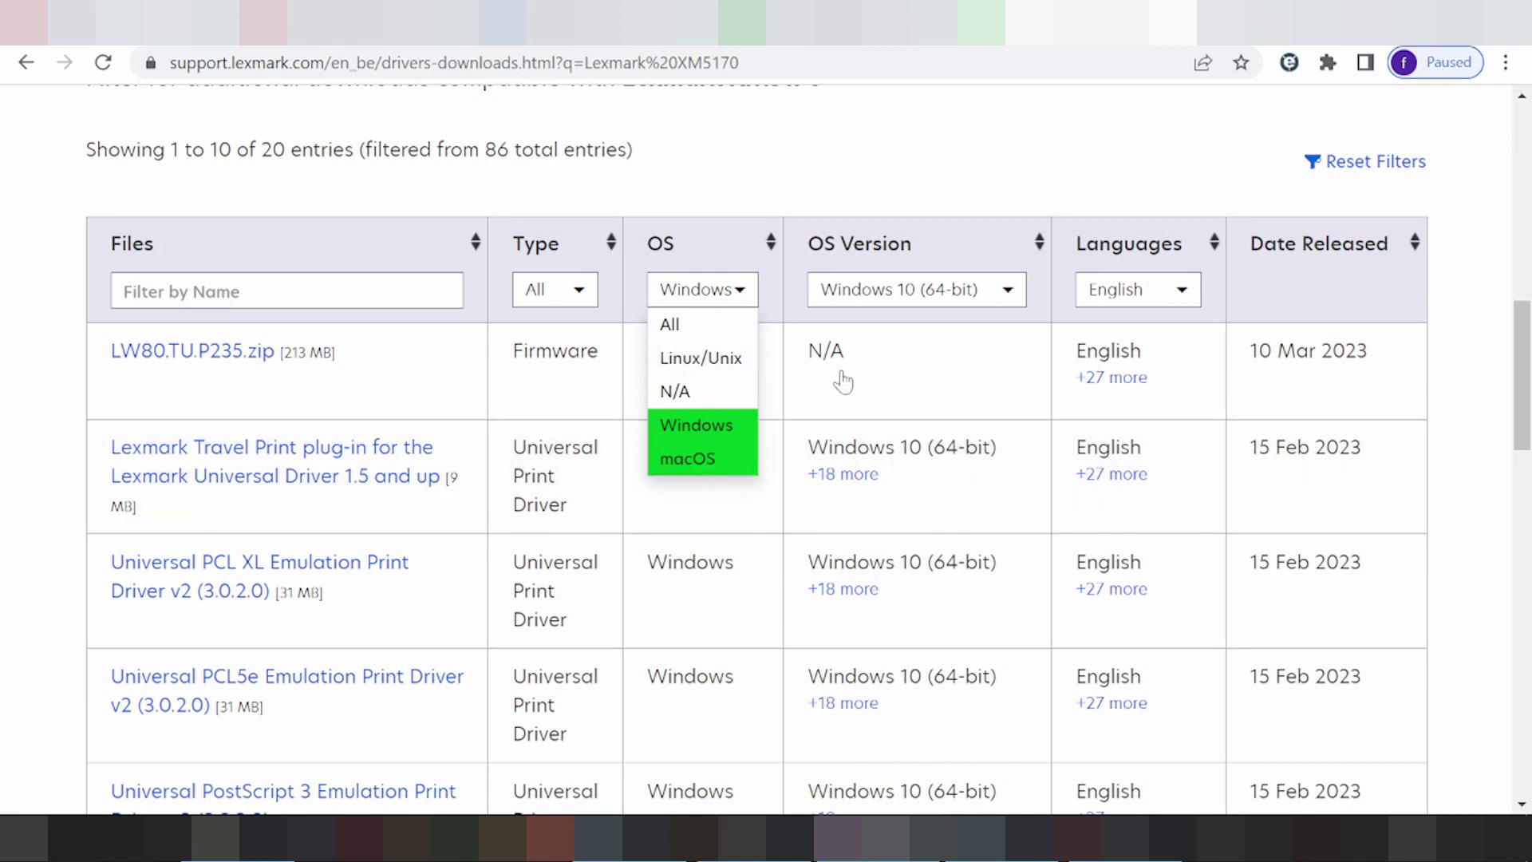
click(907, 303)
scroll(915, 478, down, 1)
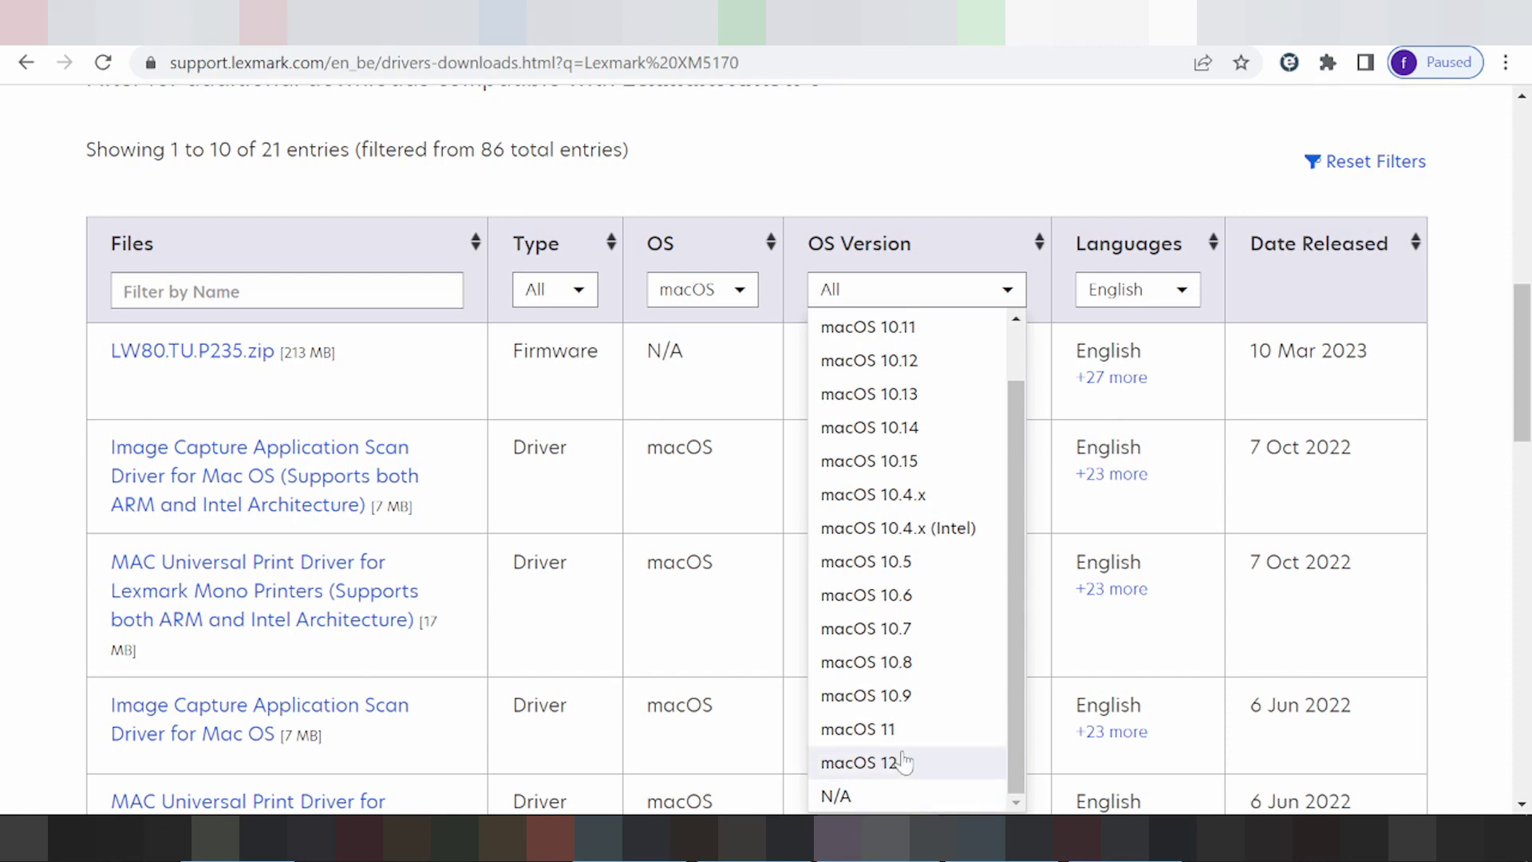
scroll(920, 606, up, 1)
scroll(856, 765, down, 1)
click(865, 729)
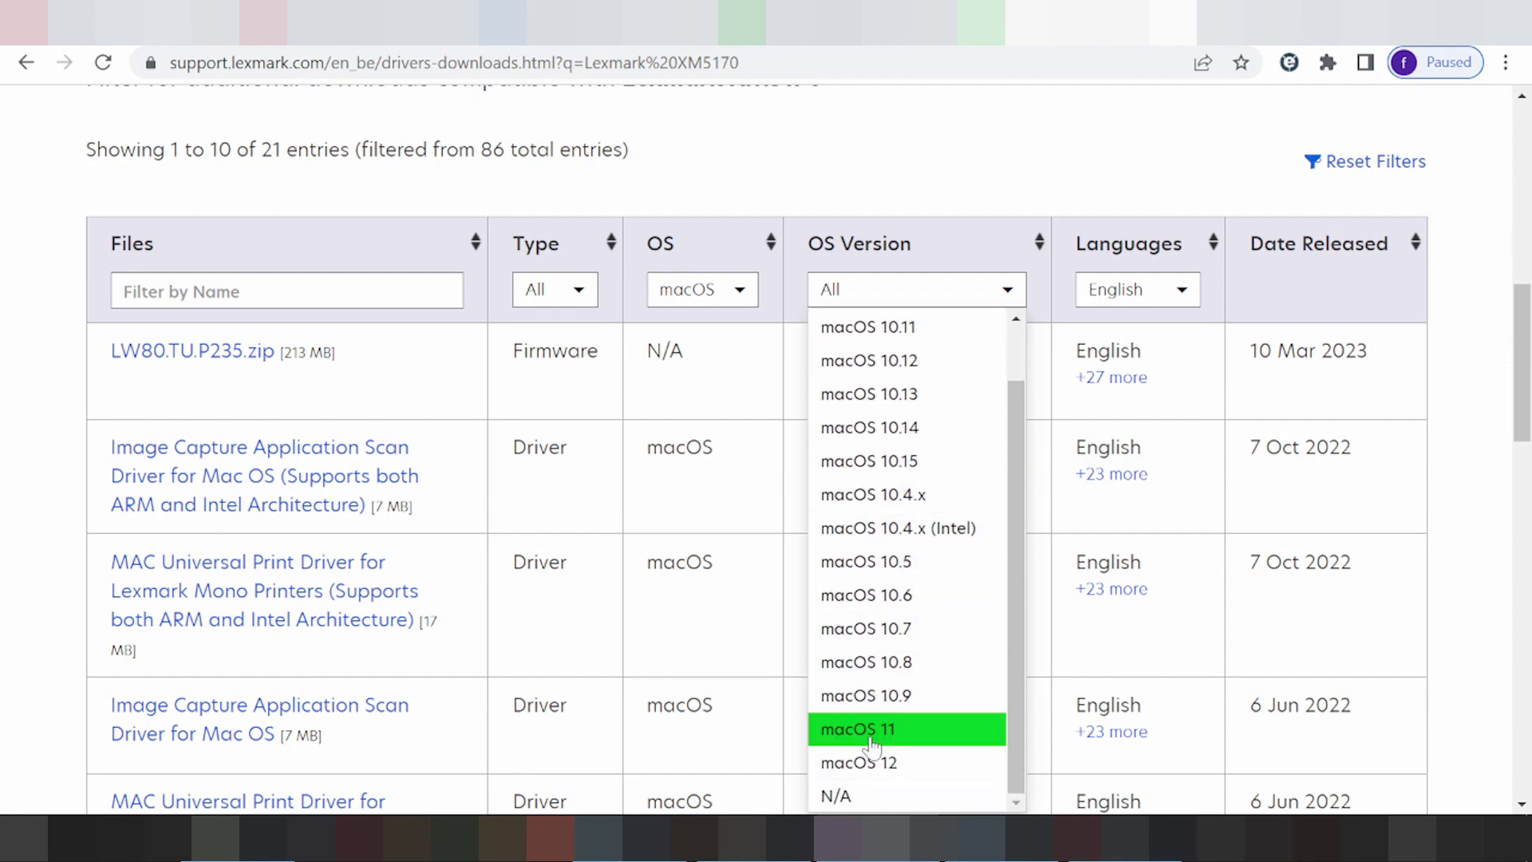
Review the third driver's version, language and date, then cancel the Image Capture scan driver download.
scroll(772, 431, down, 1)
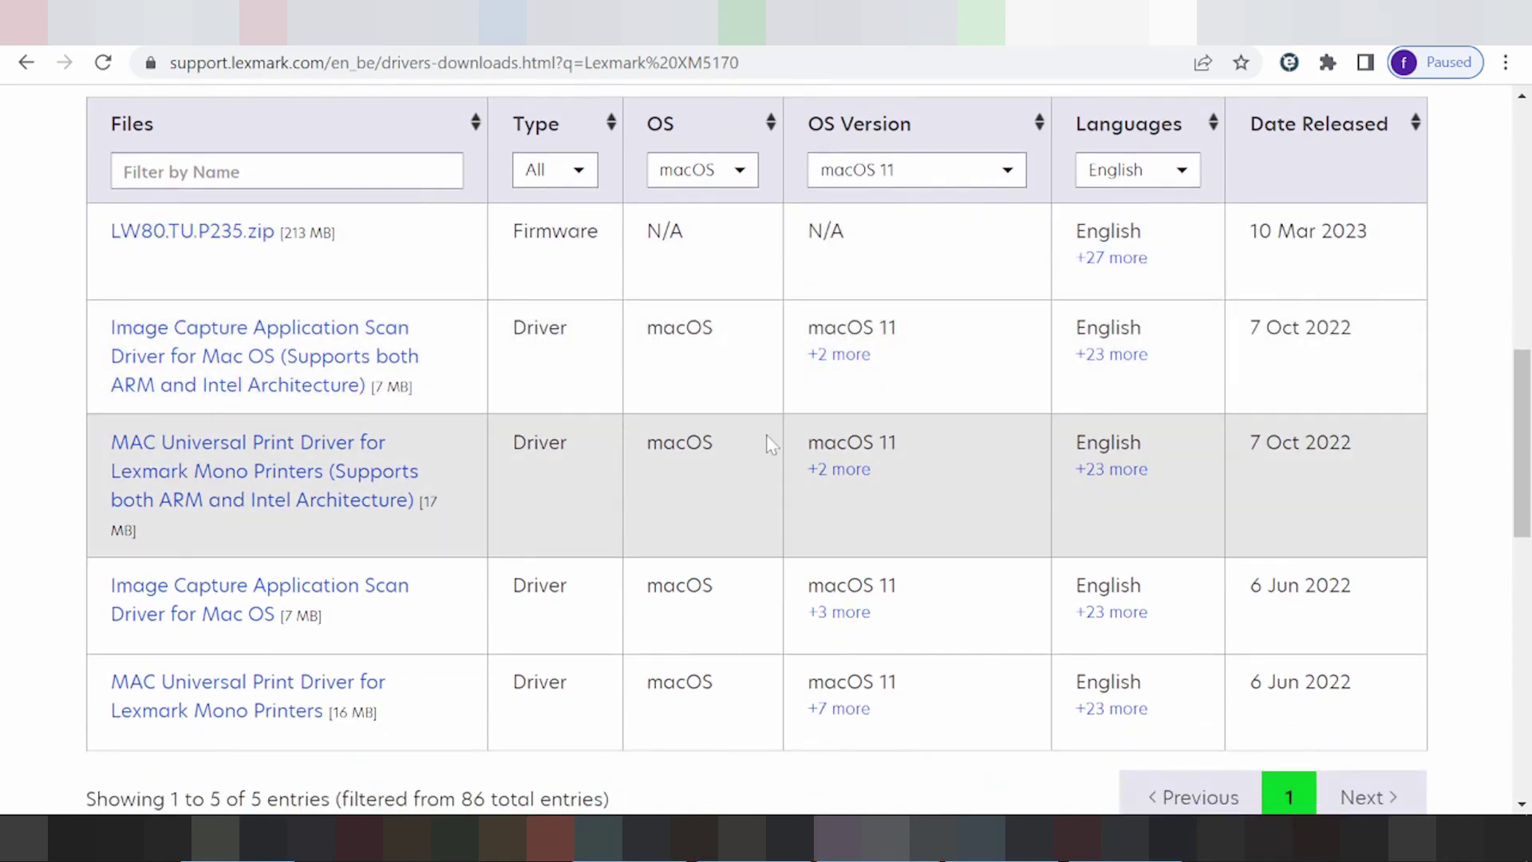
drag(808, 443, 874, 444)
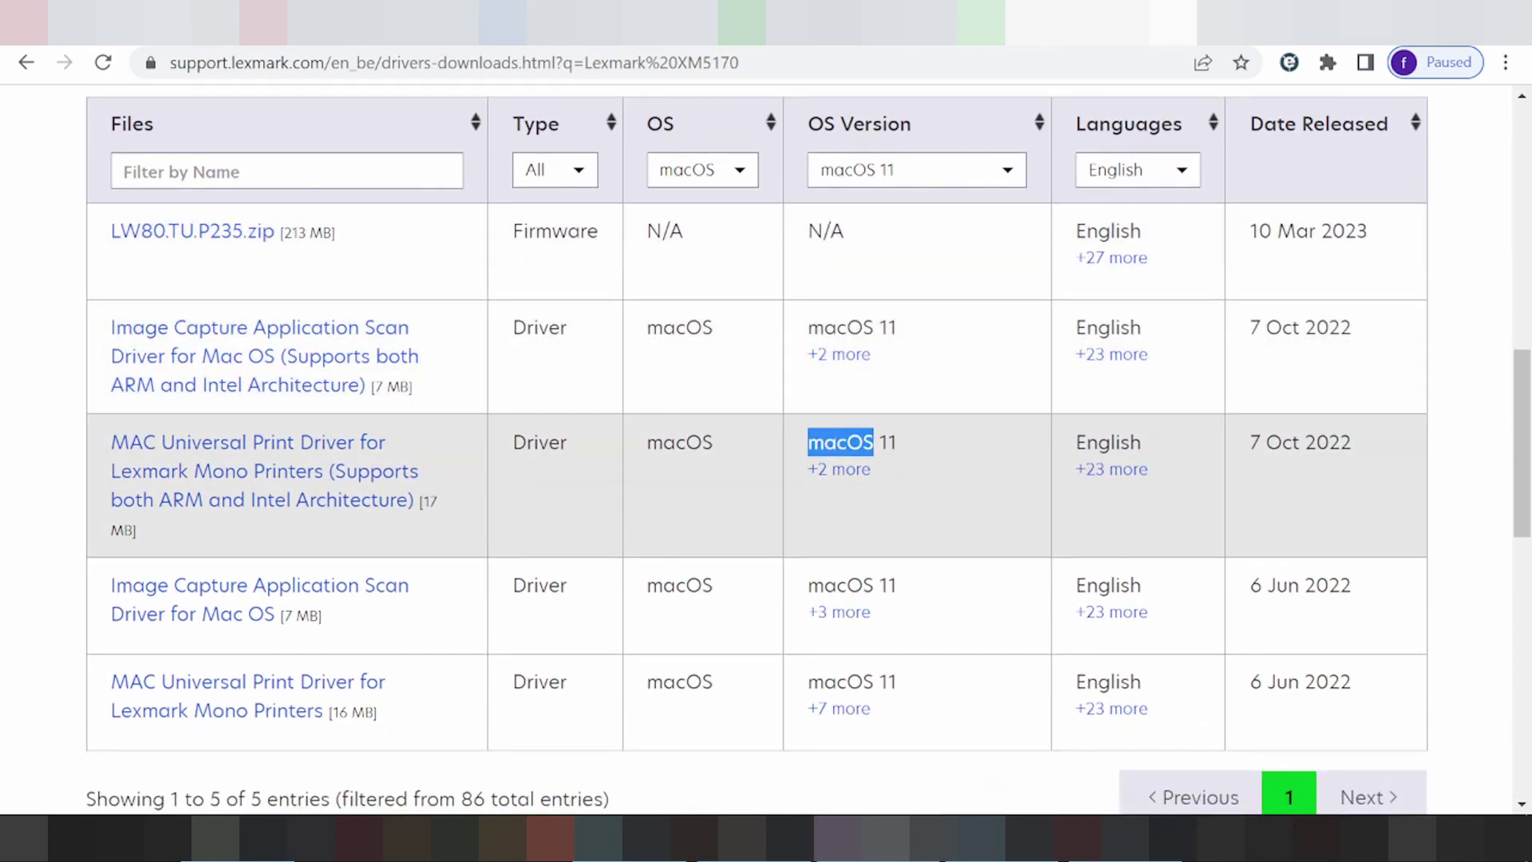
drag(1076, 443, 1111, 444)
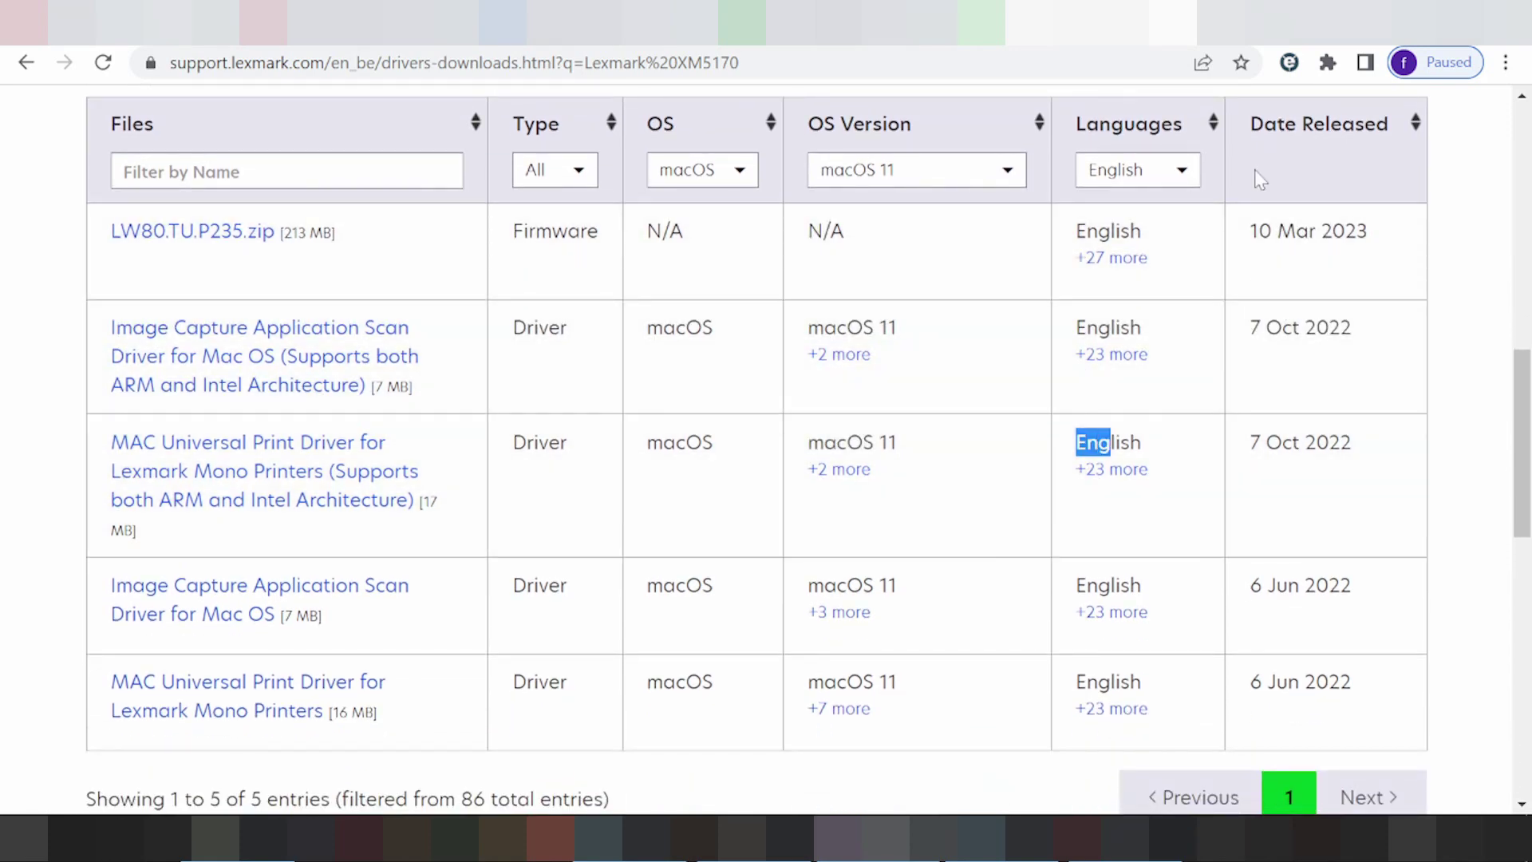
drag(1250, 444, 1340, 443)
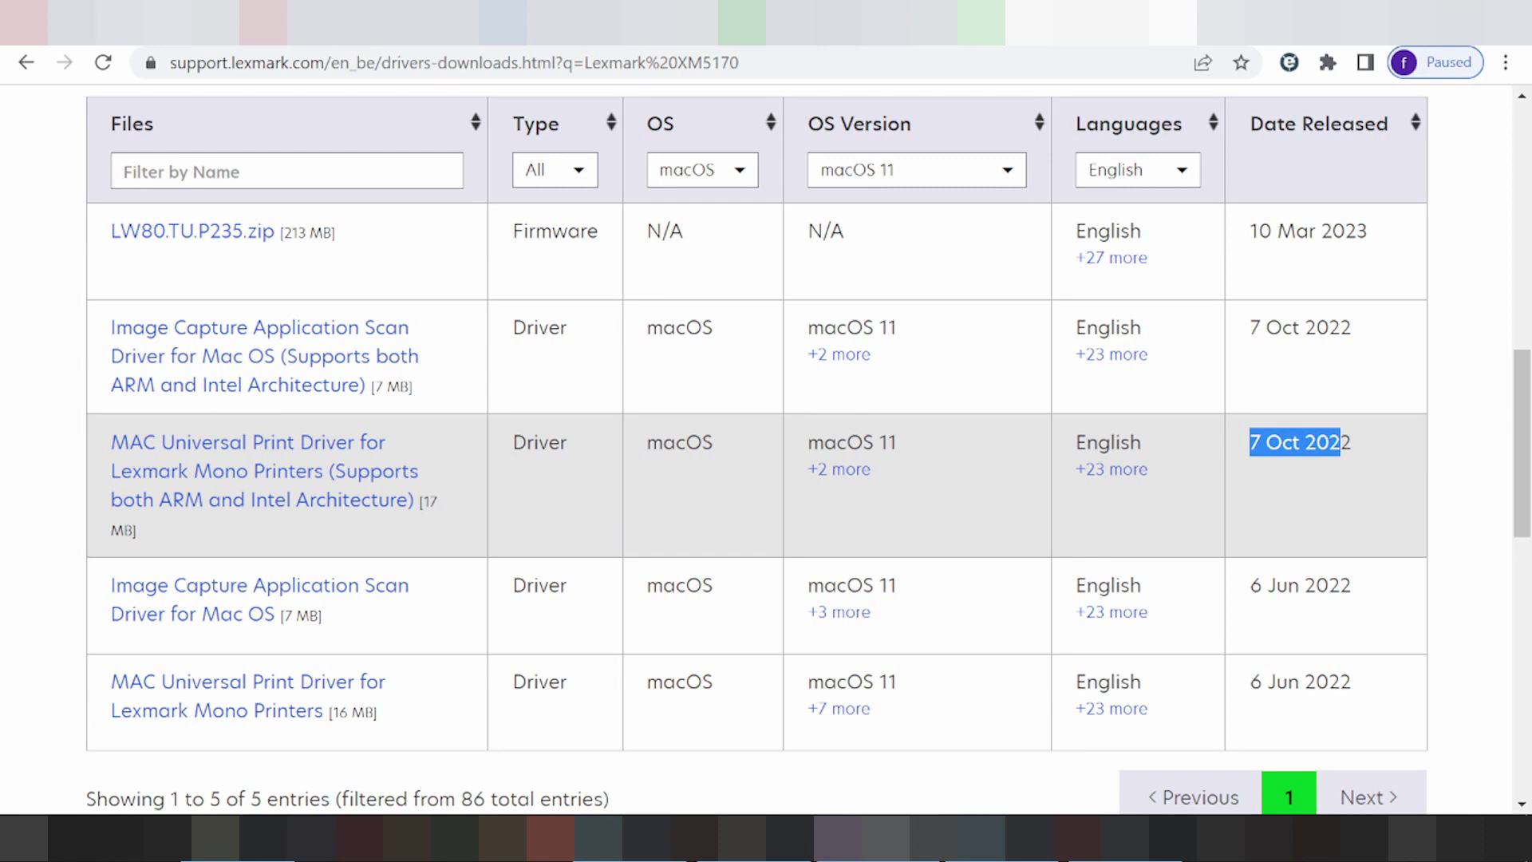
click(185, 600)
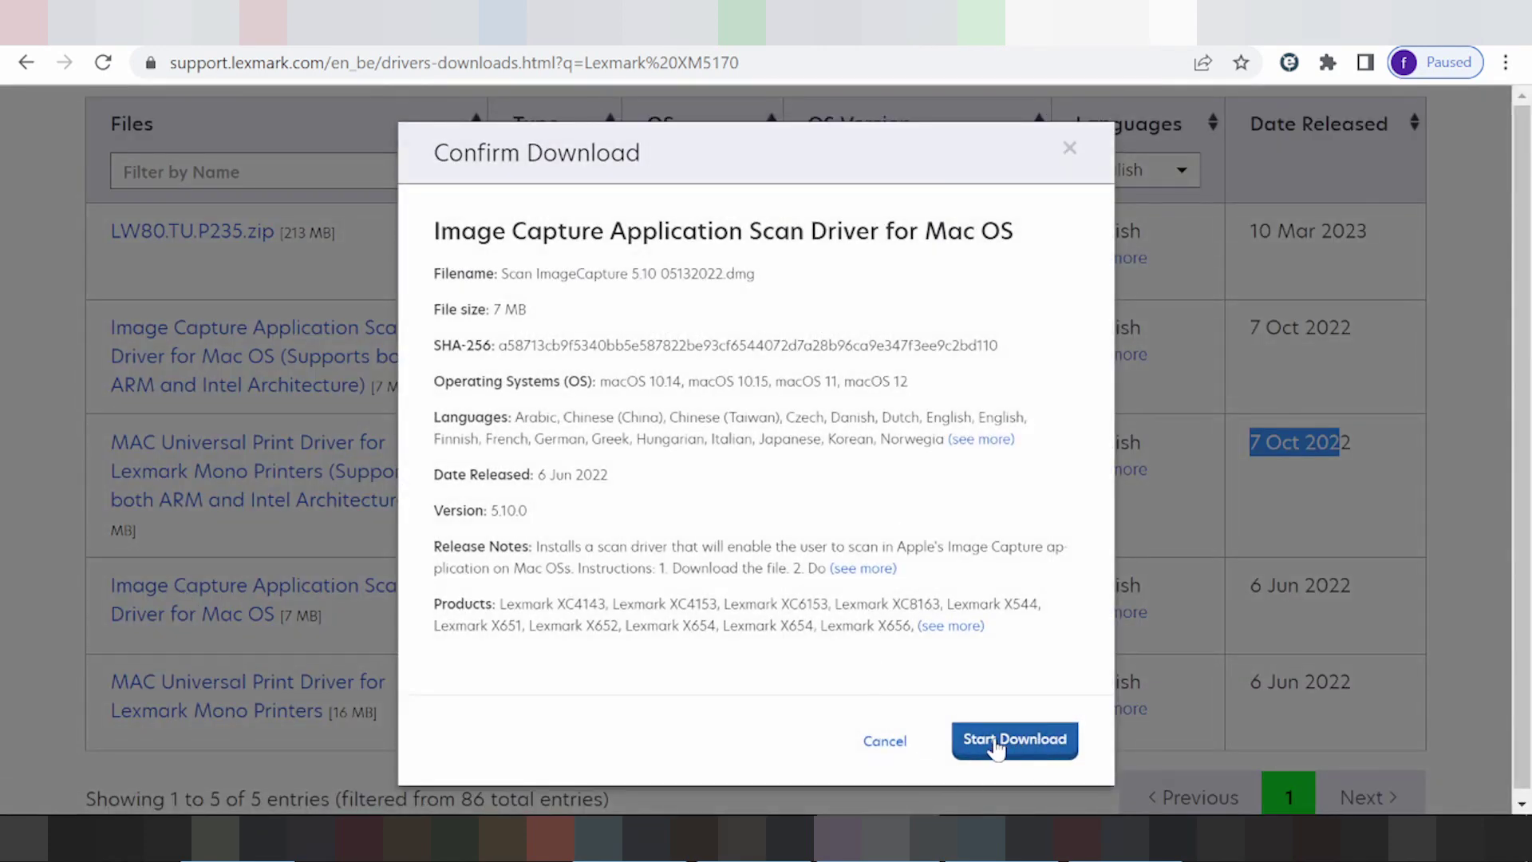
click(883, 742)
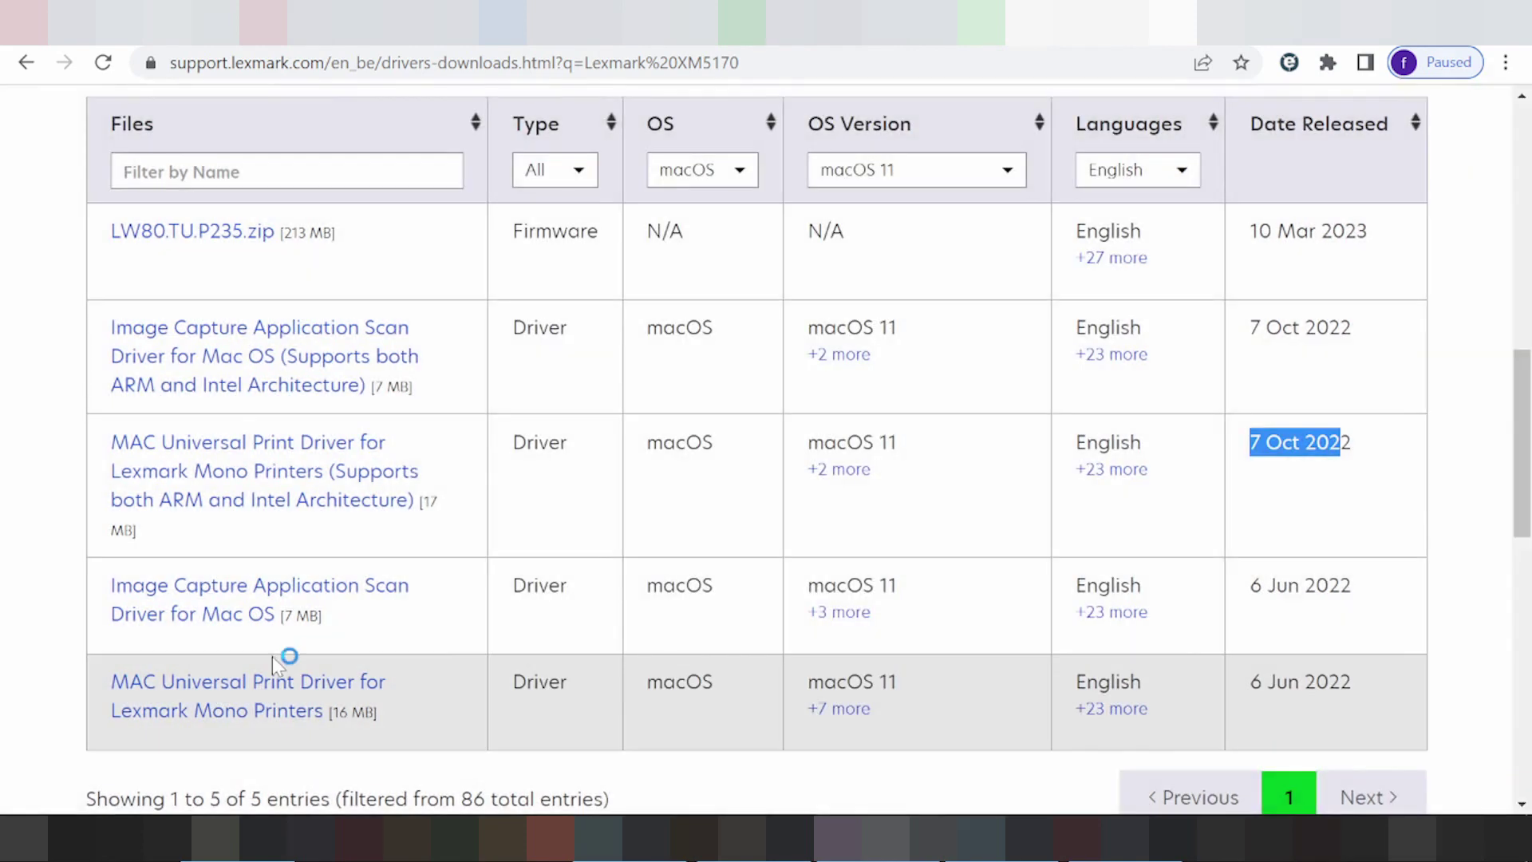
scroll(741, 251, up, 3)
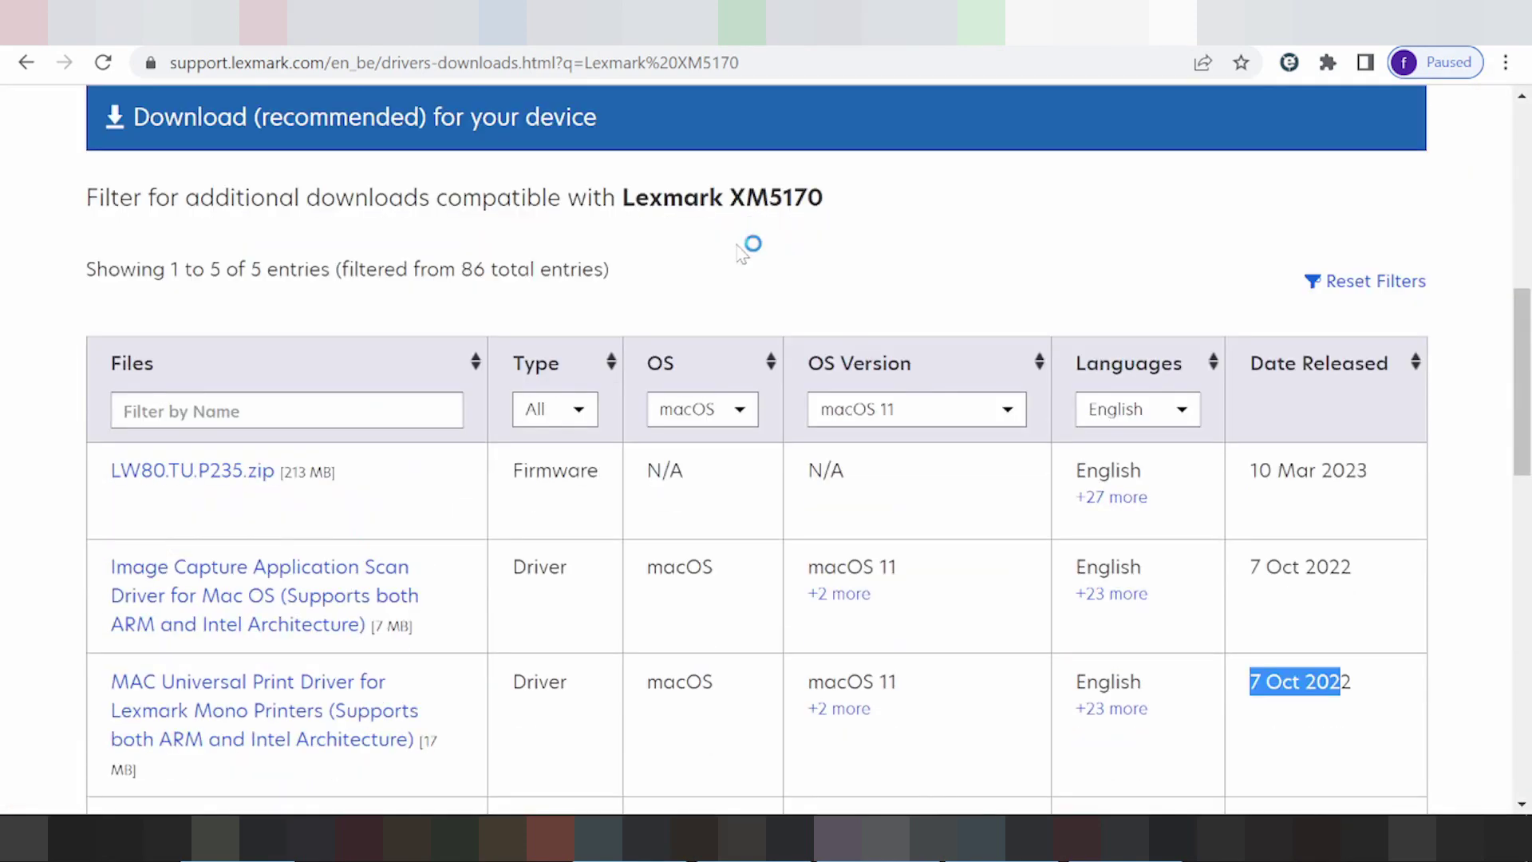
Switch the OS filter to Linux/Unix and expand the OS Version list.
click(684, 408)
click(705, 482)
click(858, 415)
scroll(888, 473, down, 1)
scroll(894, 472, down, 5)
scroll(1201, 407, down, 4)
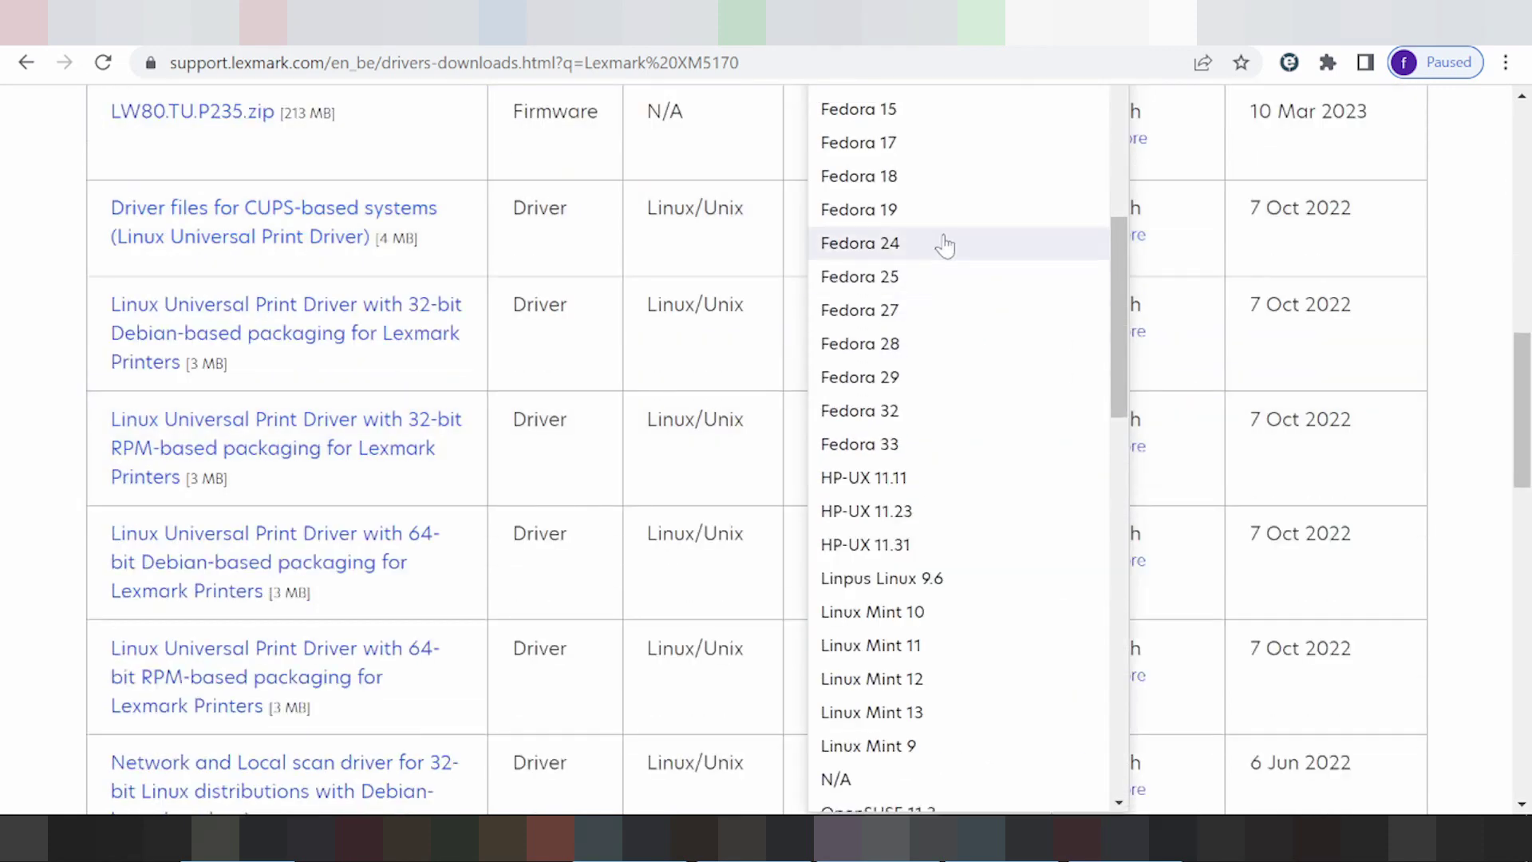
scroll(941, 291, down, 5)
scroll(941, 359, up, 5)
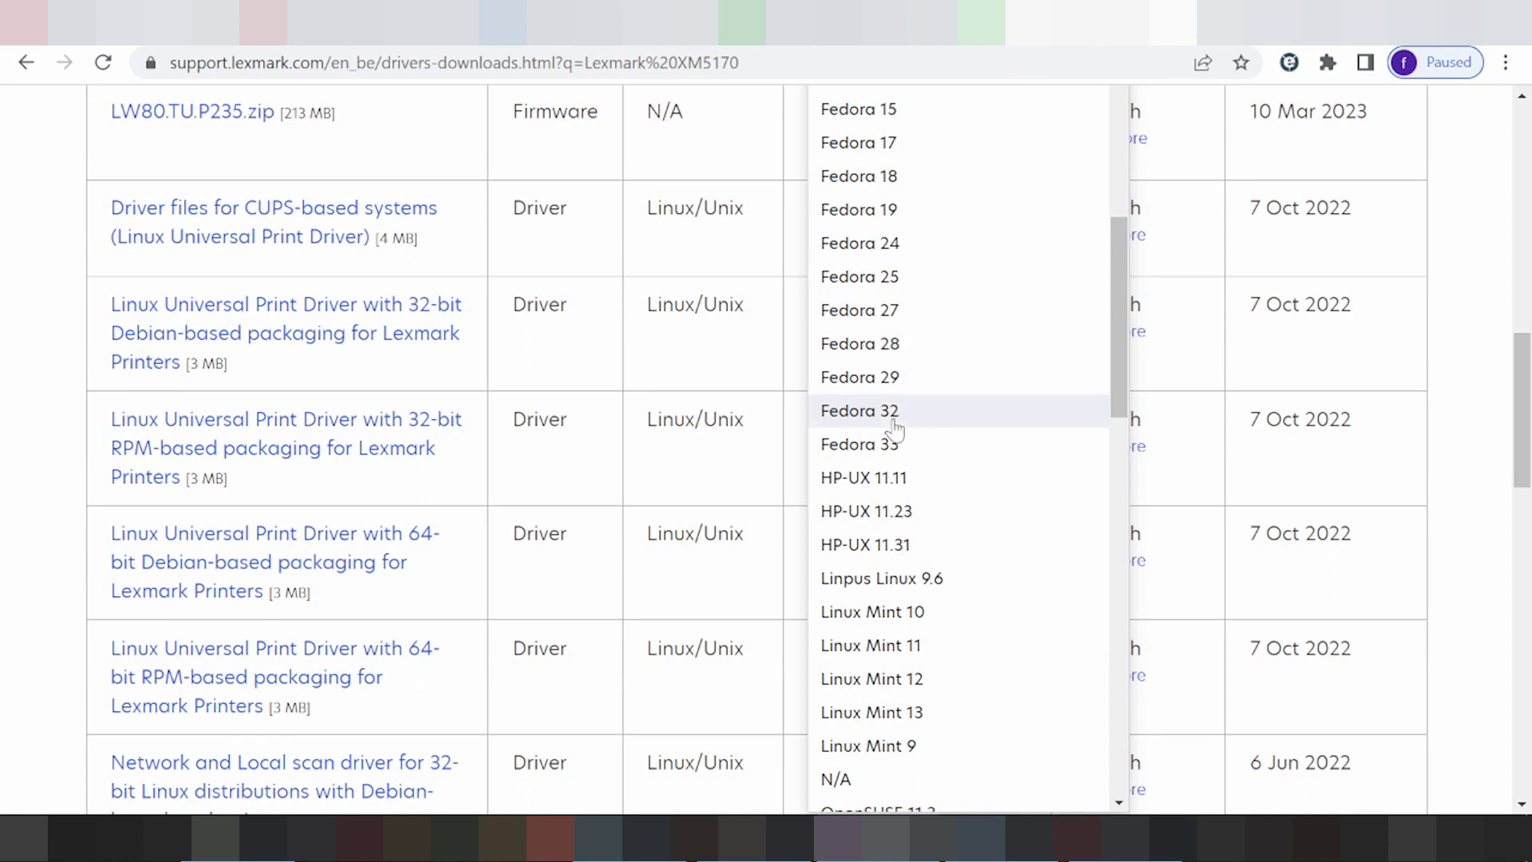
Browse through the Linux distributions and versions offered in the OS Version list.
scroll(998, 376, down, 1)
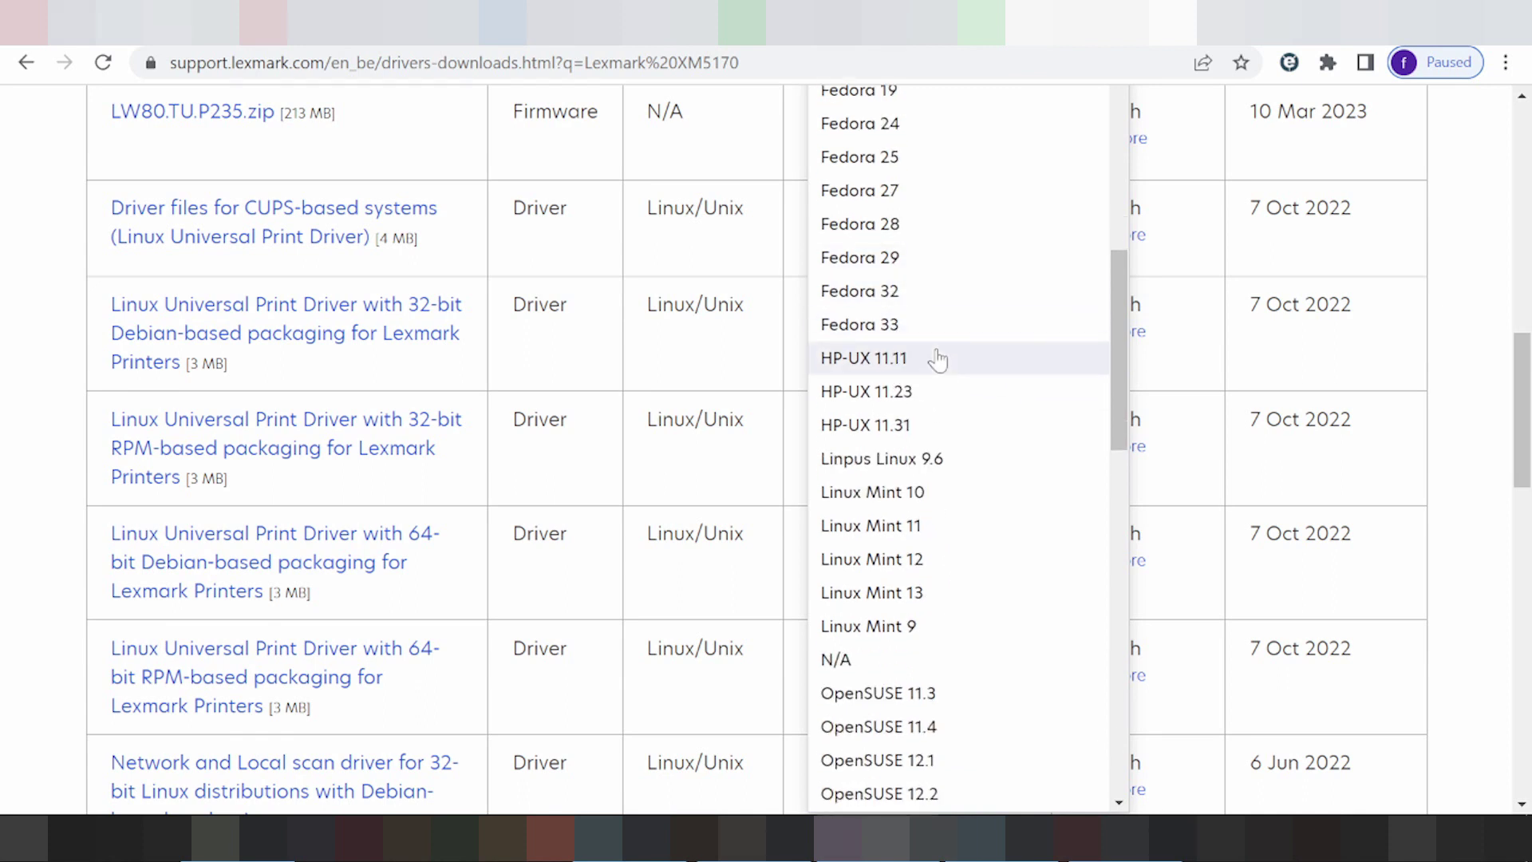
scroll(925, 375, down, 2)
scroll(918, 342, down, 3)
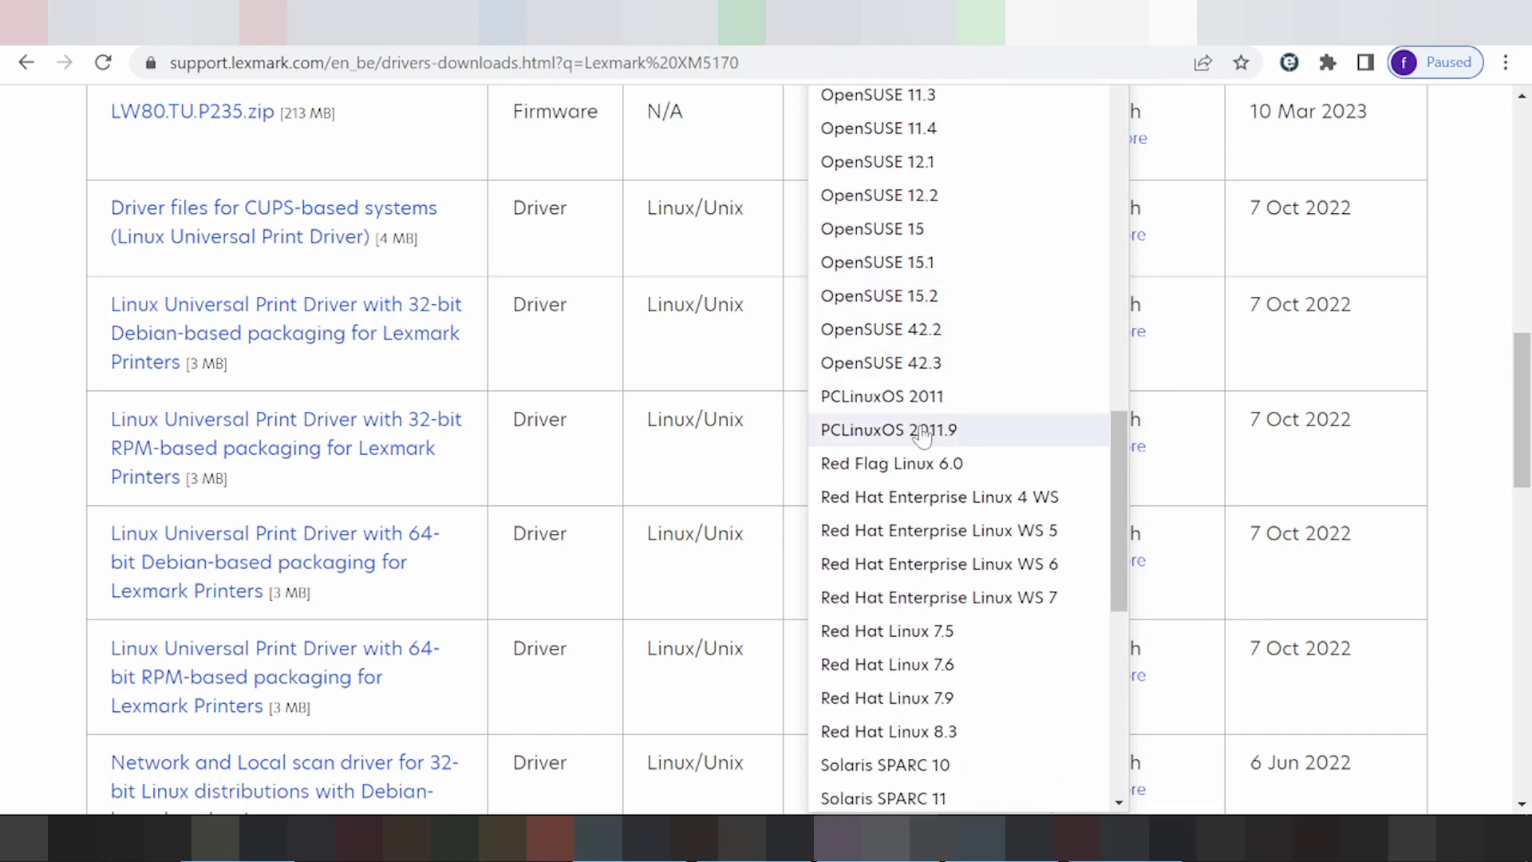
scroll(917, 439, down, 3)
scroll(898, 414, down, 5)
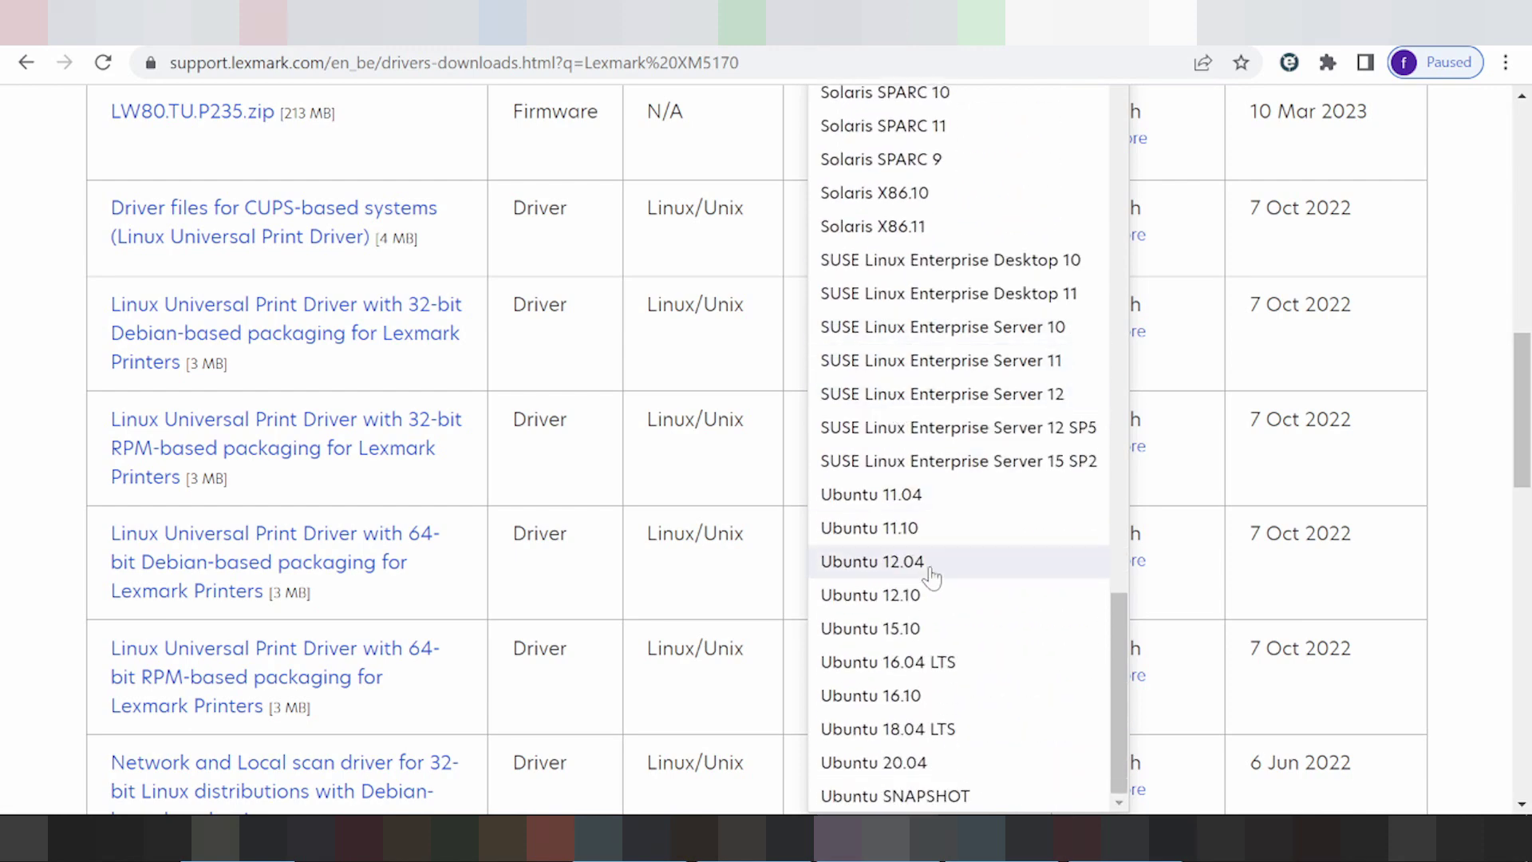
scroll(935, 531, down, 5)
scroll(930, 511, up, 11)
scroll(928, 496, up, 20)
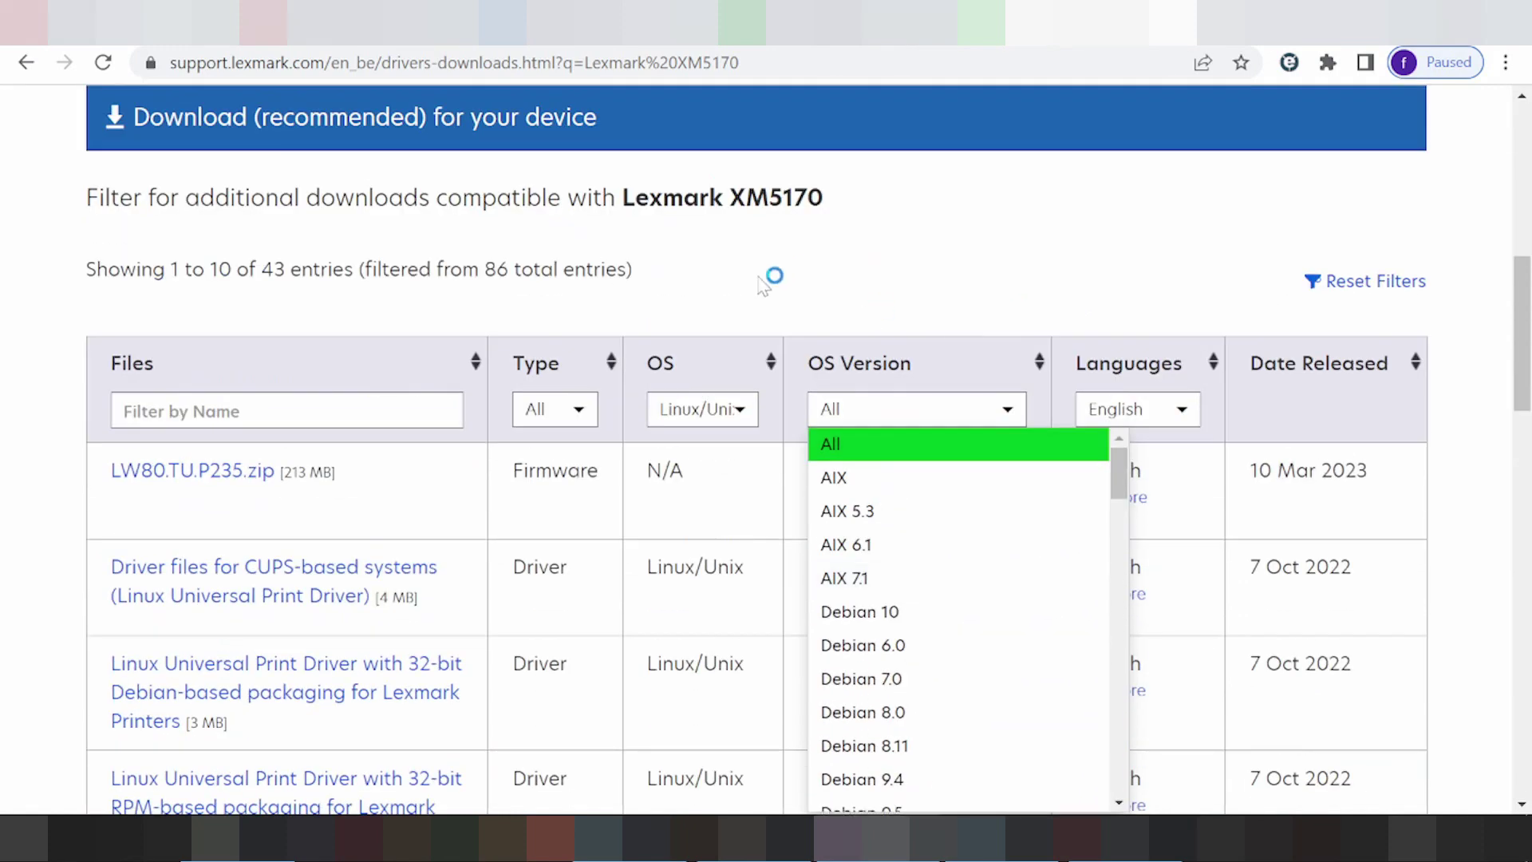
Set the OS filter to Windows and the OS version to Windows 11 (64-bit).
click(701, 409)
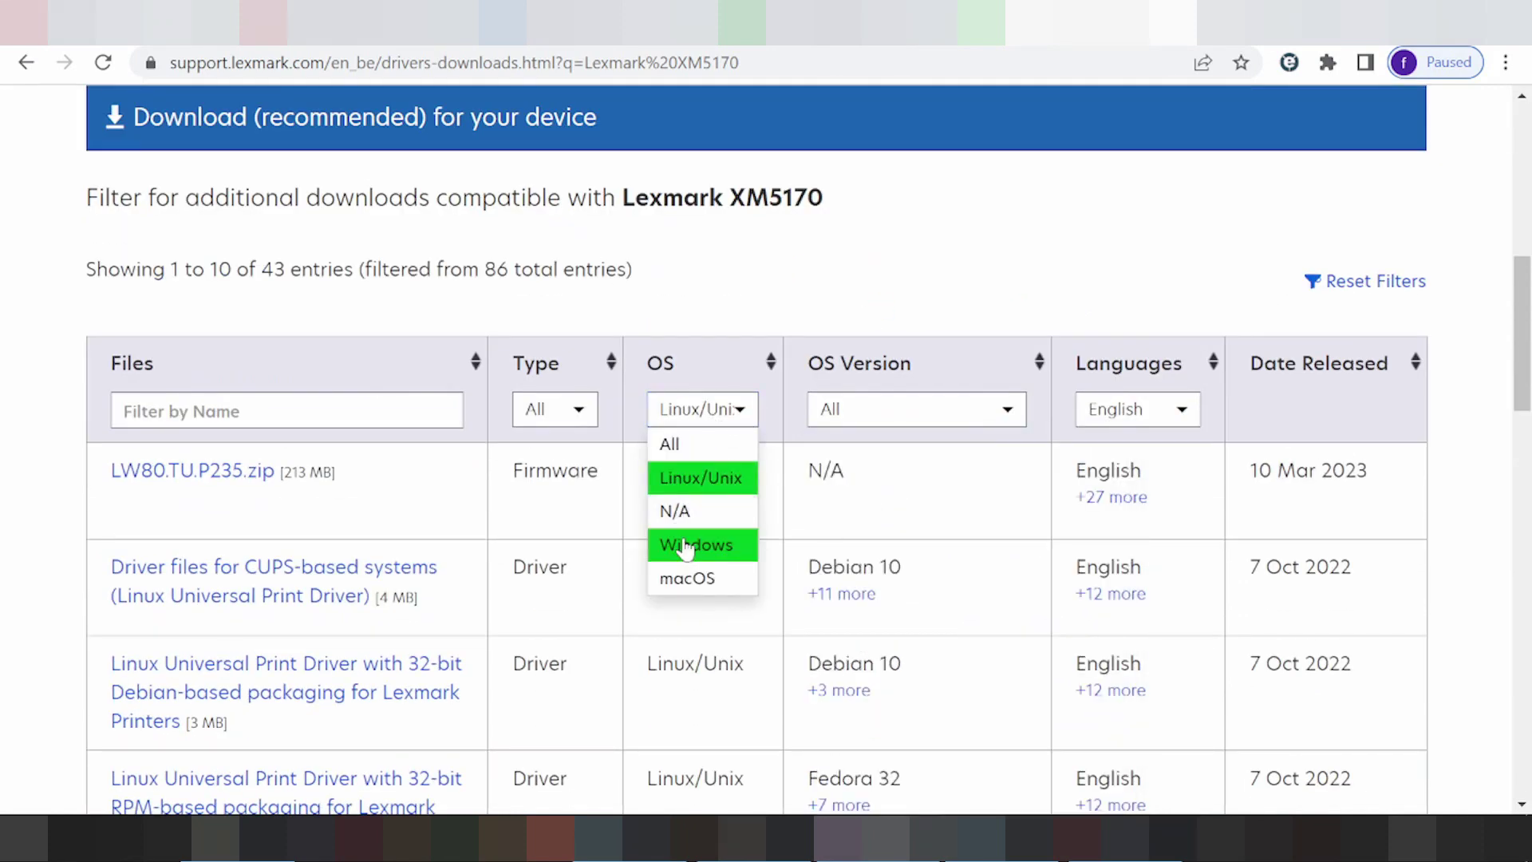
click(677, 551)
click(884, 408)
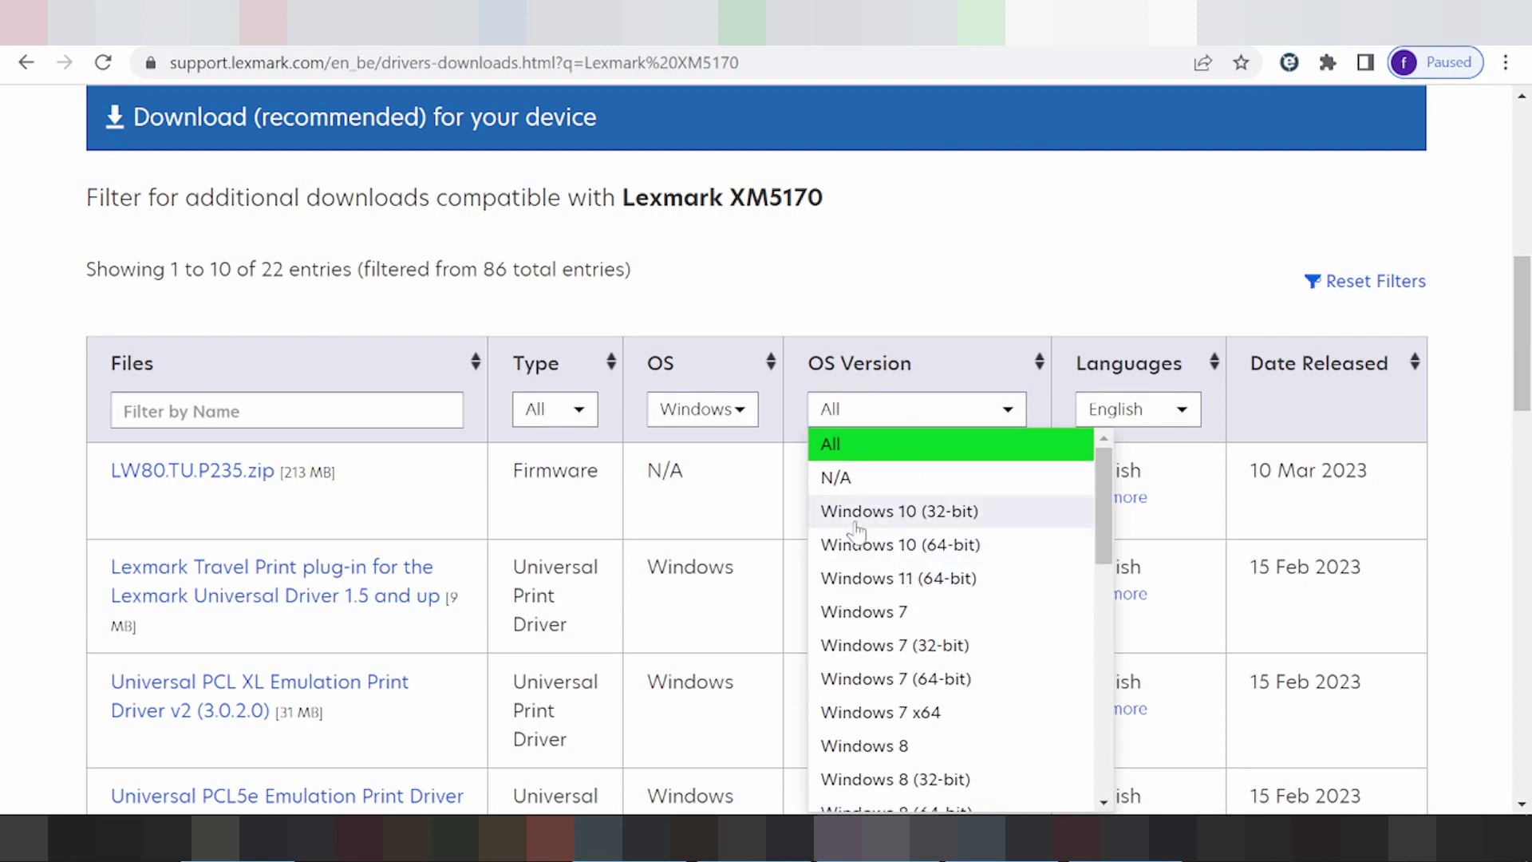
scroll(868, 522, down, 5)
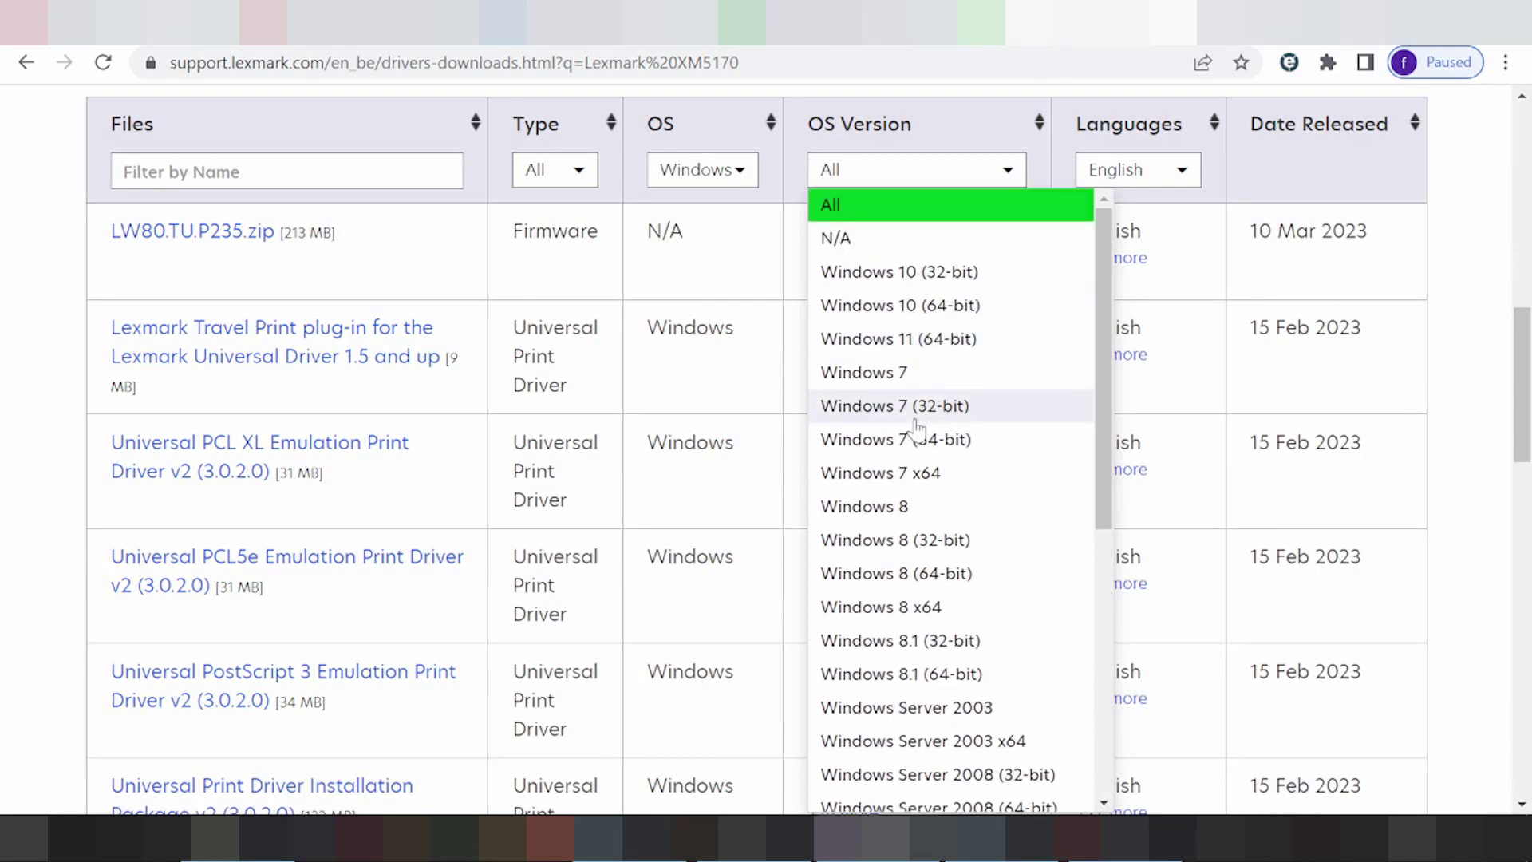
scroll(918, 536, down, 3)
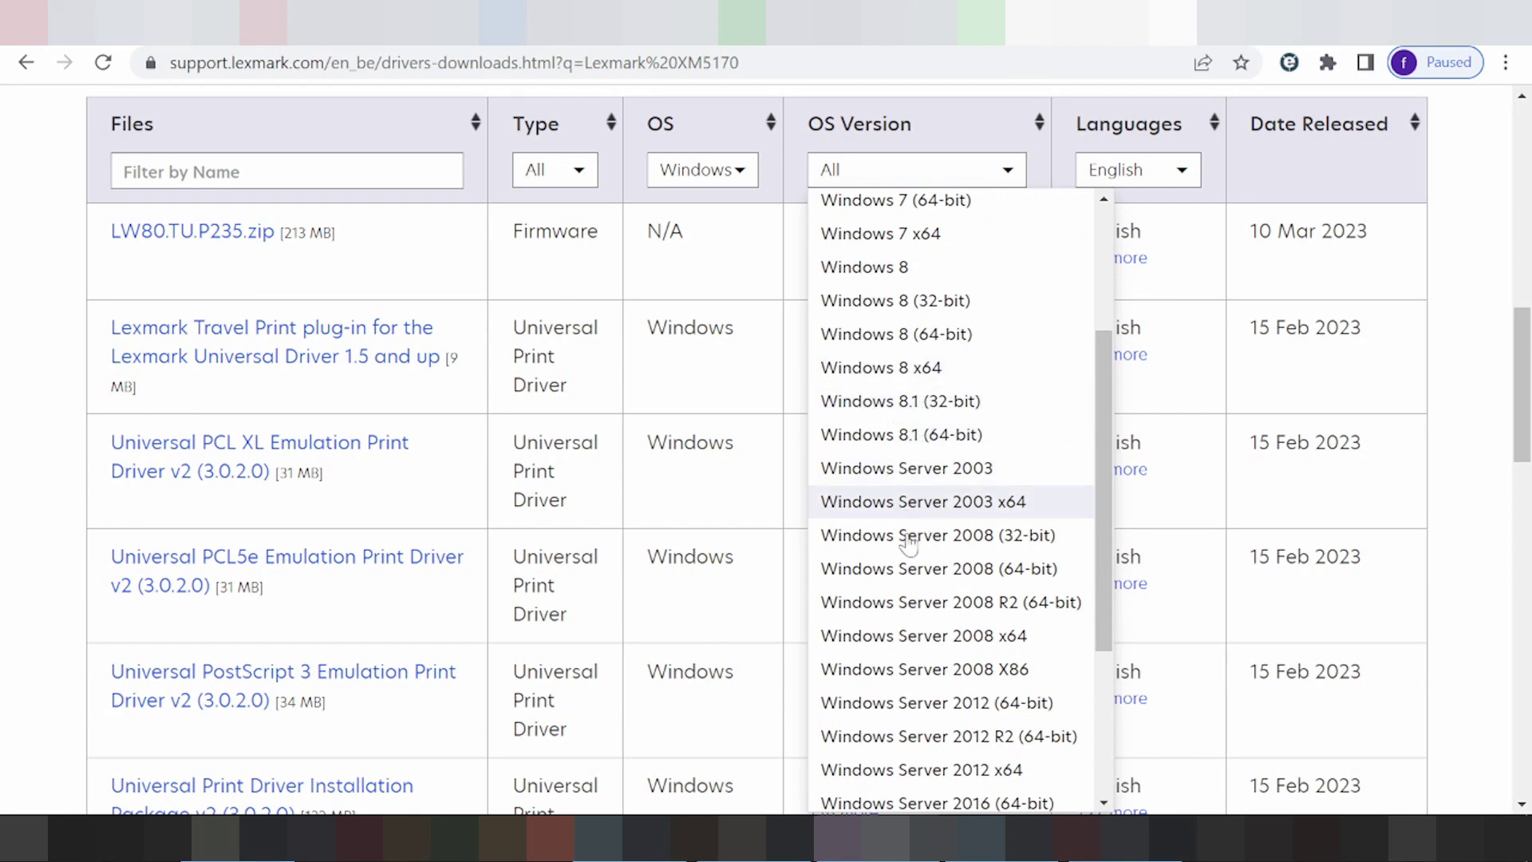
scroll(916, 510, down, 3)
scroll(916, 526, up, 6)
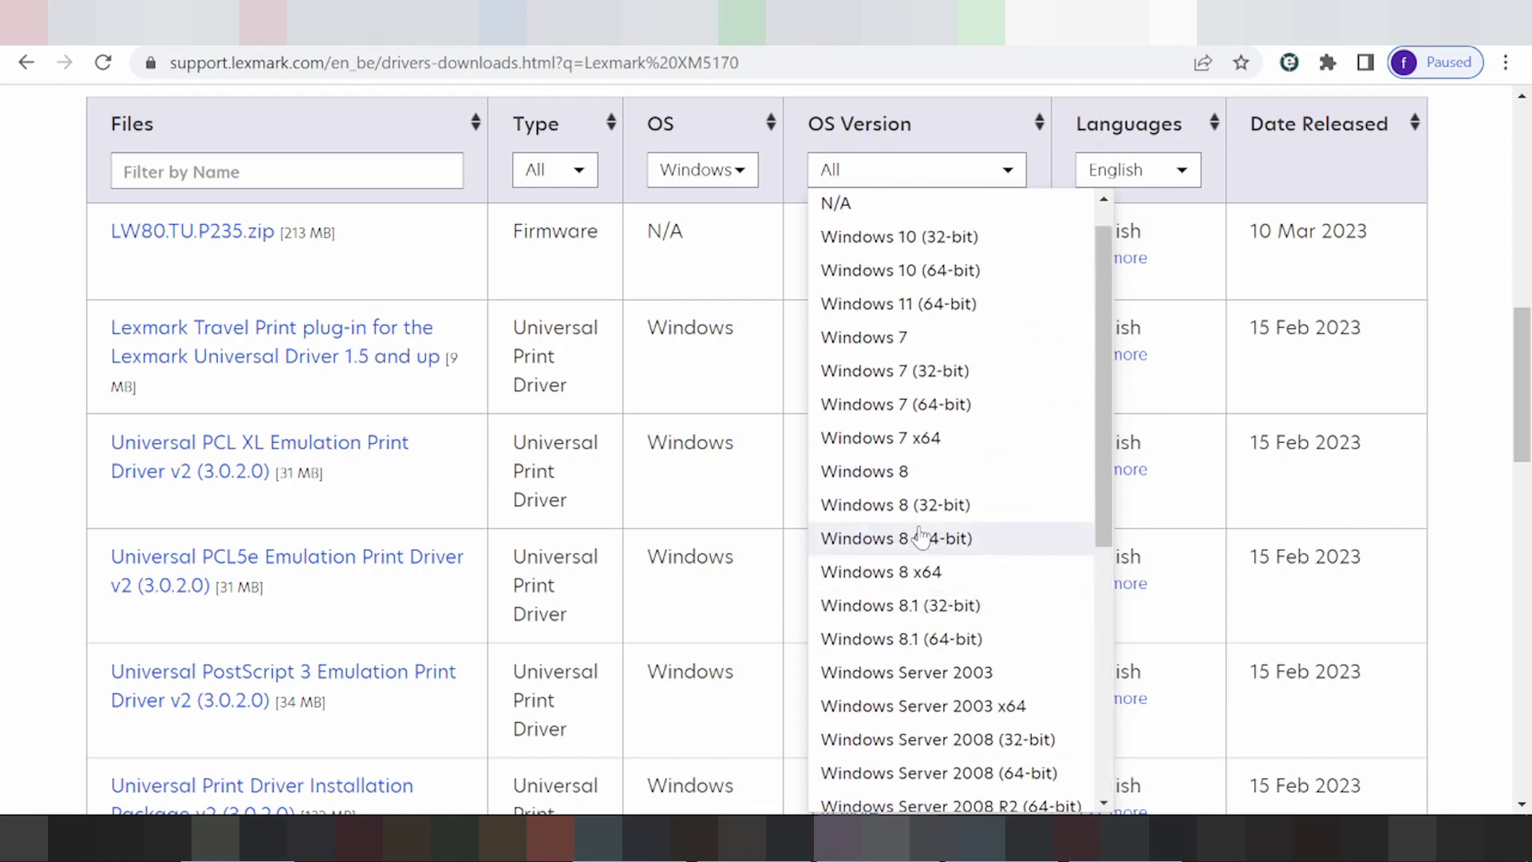
scroll(906, 576, down, 3)
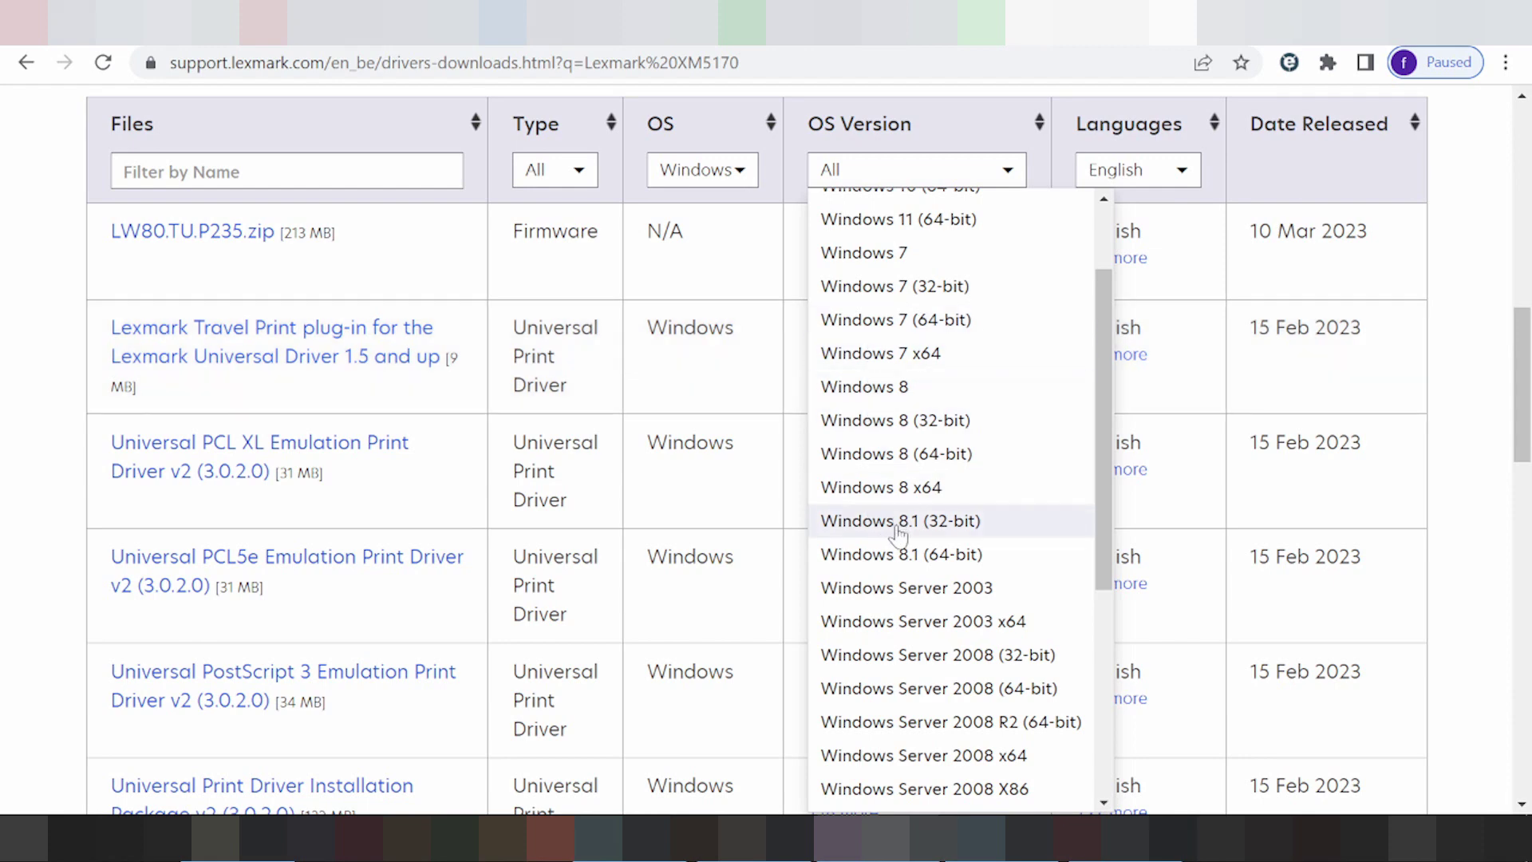
scroll(897, 536, up, 1)
scroll(897, 536, up, 2)
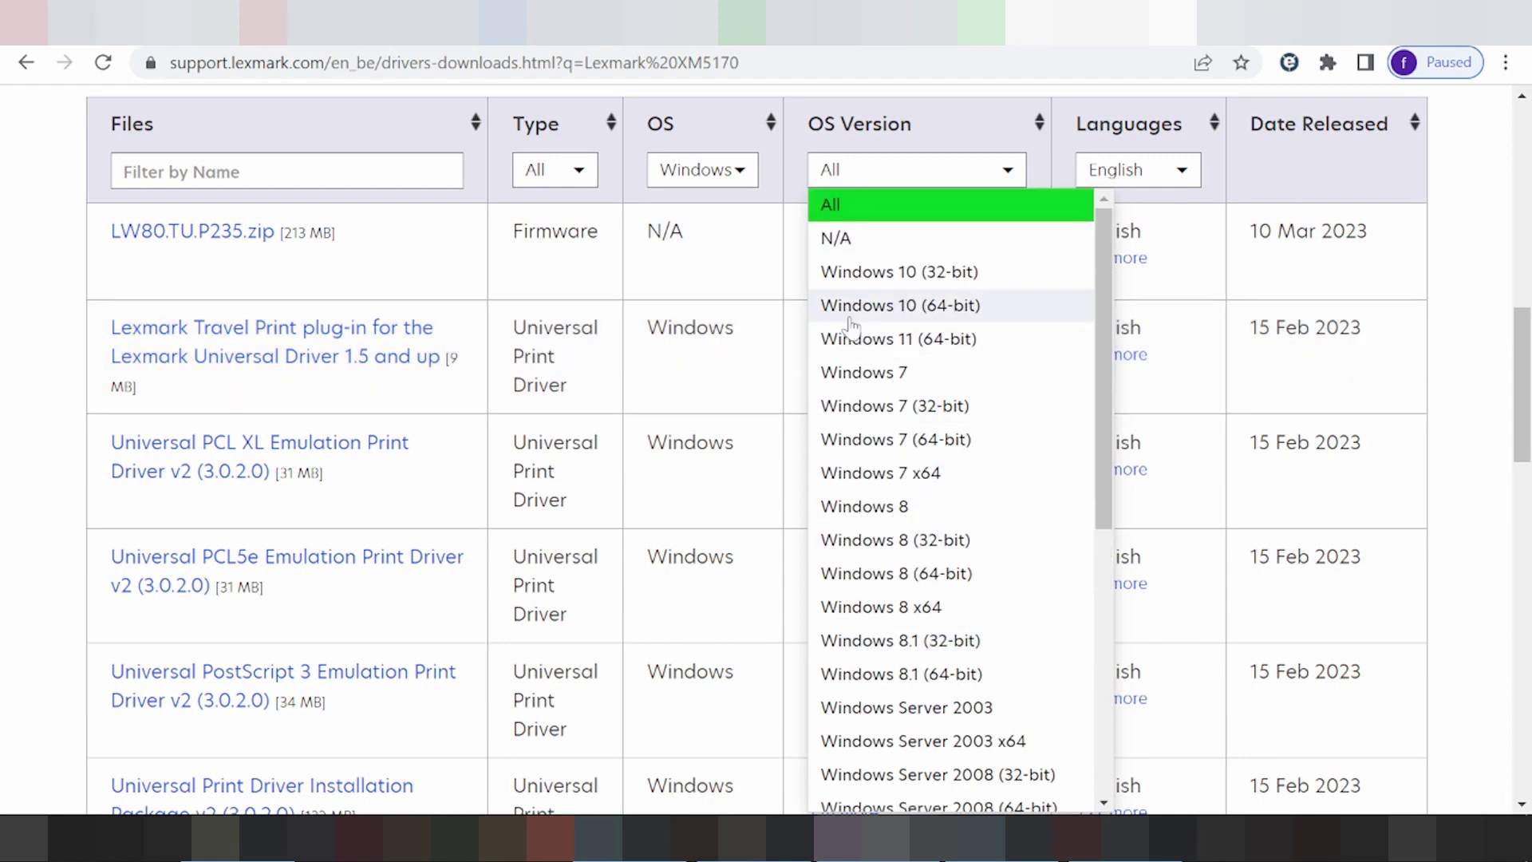
click(859, 354)
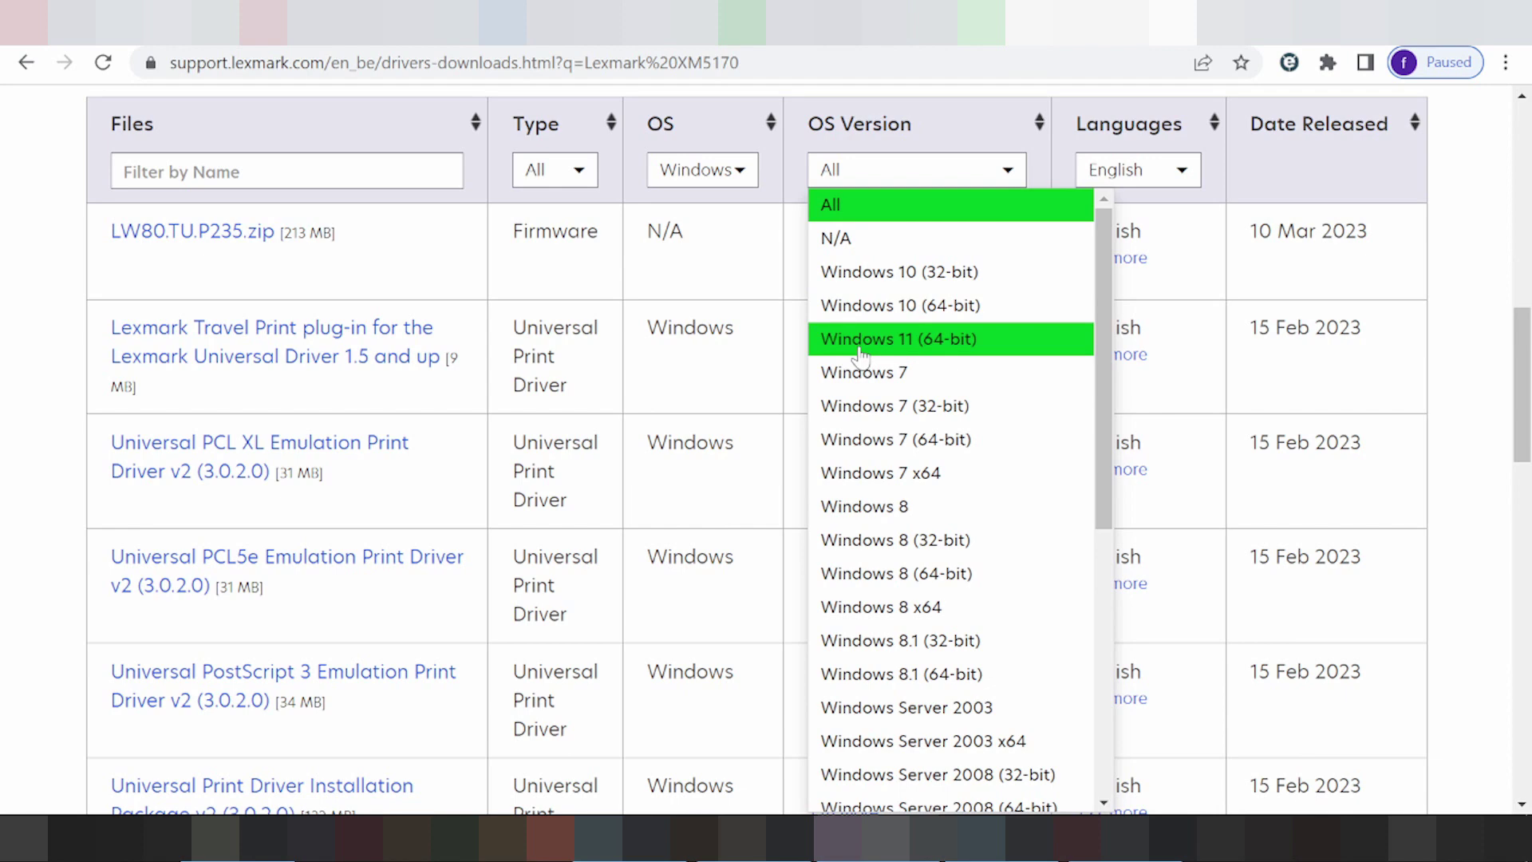
click(859, 354)
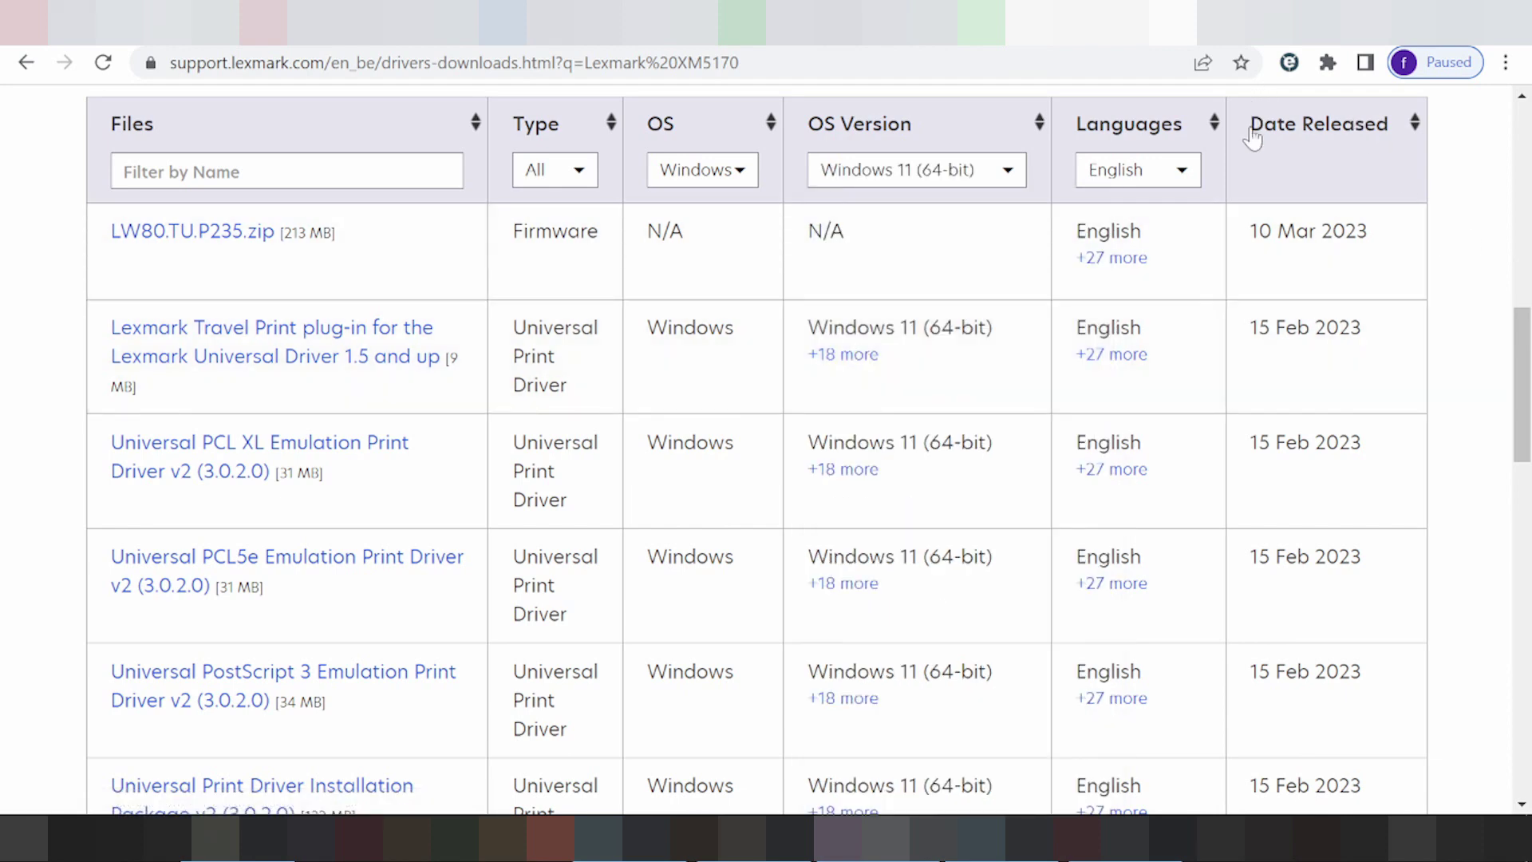
Highlight the top row's 15 Feb 2023 release date, Windows 11 version and language.
drag(1247, 329, 1369, 341)
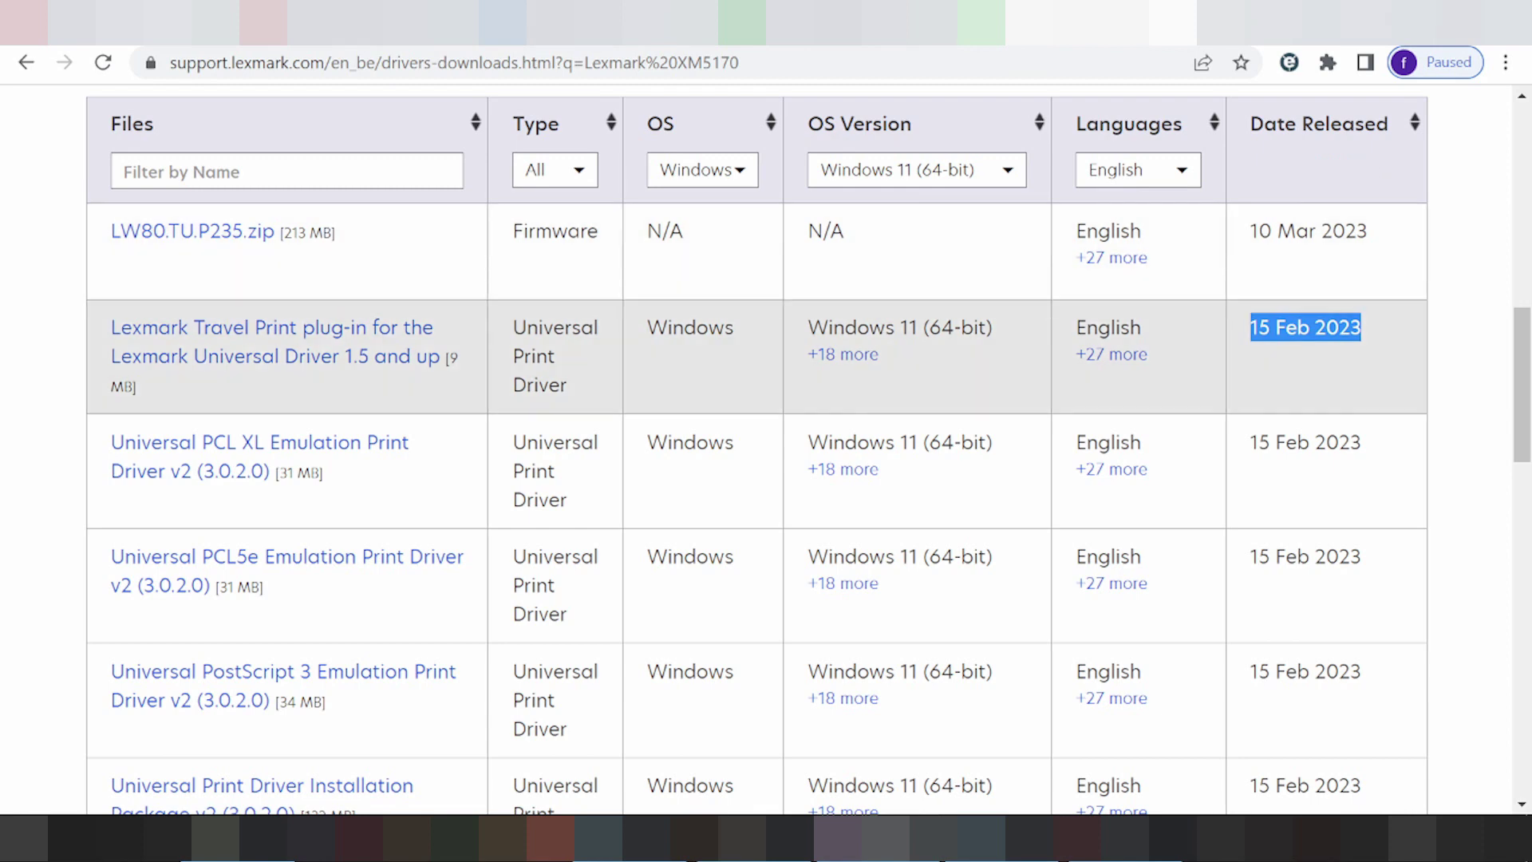
drag(884, 329, 943, 328)
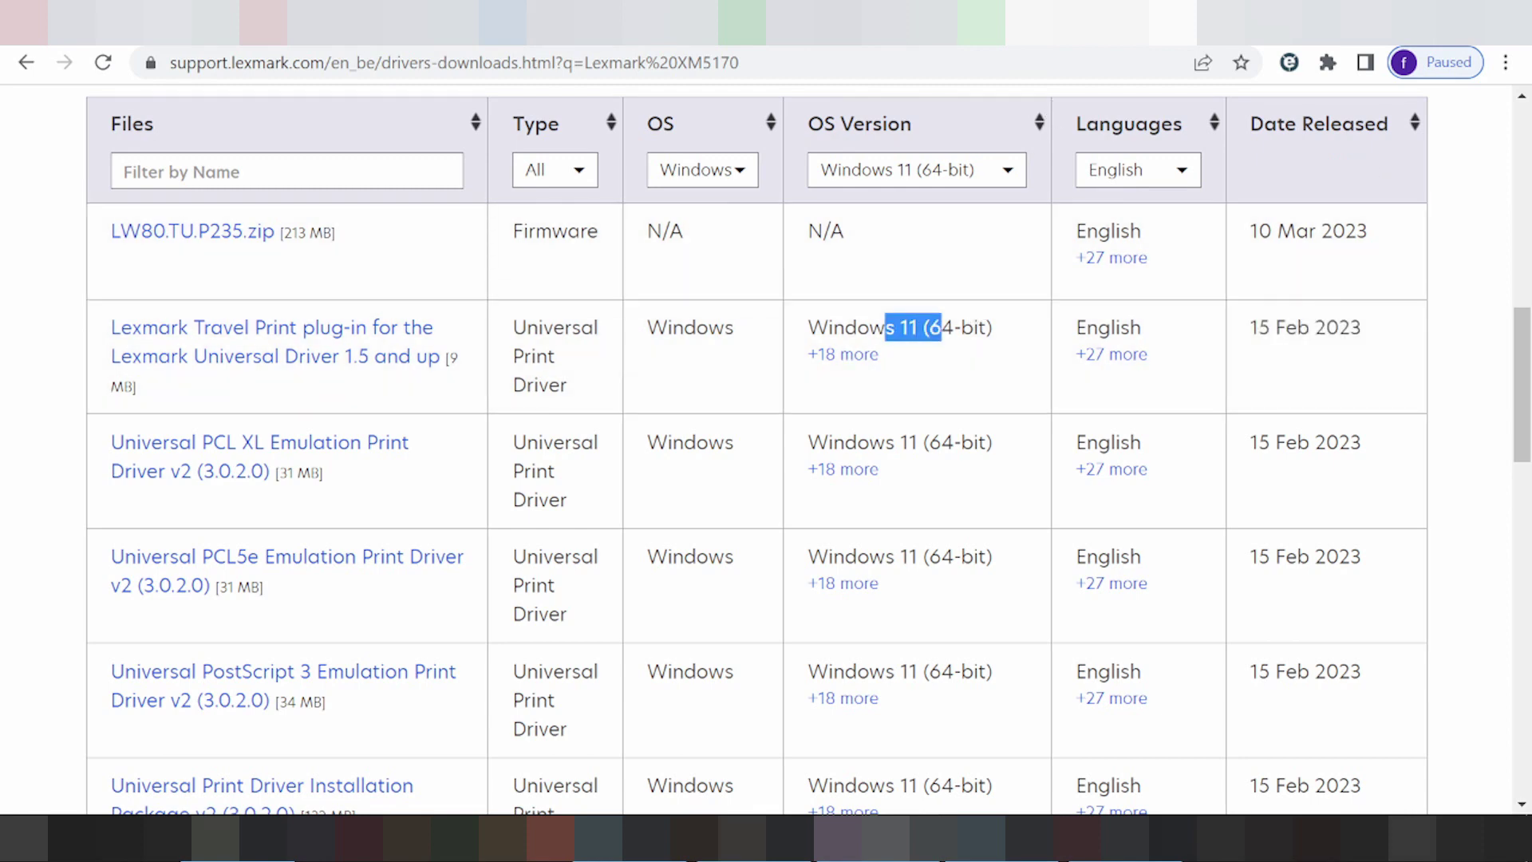
drag(1076, 329, 1120, 329)
scroll(797, 240, down, 2)
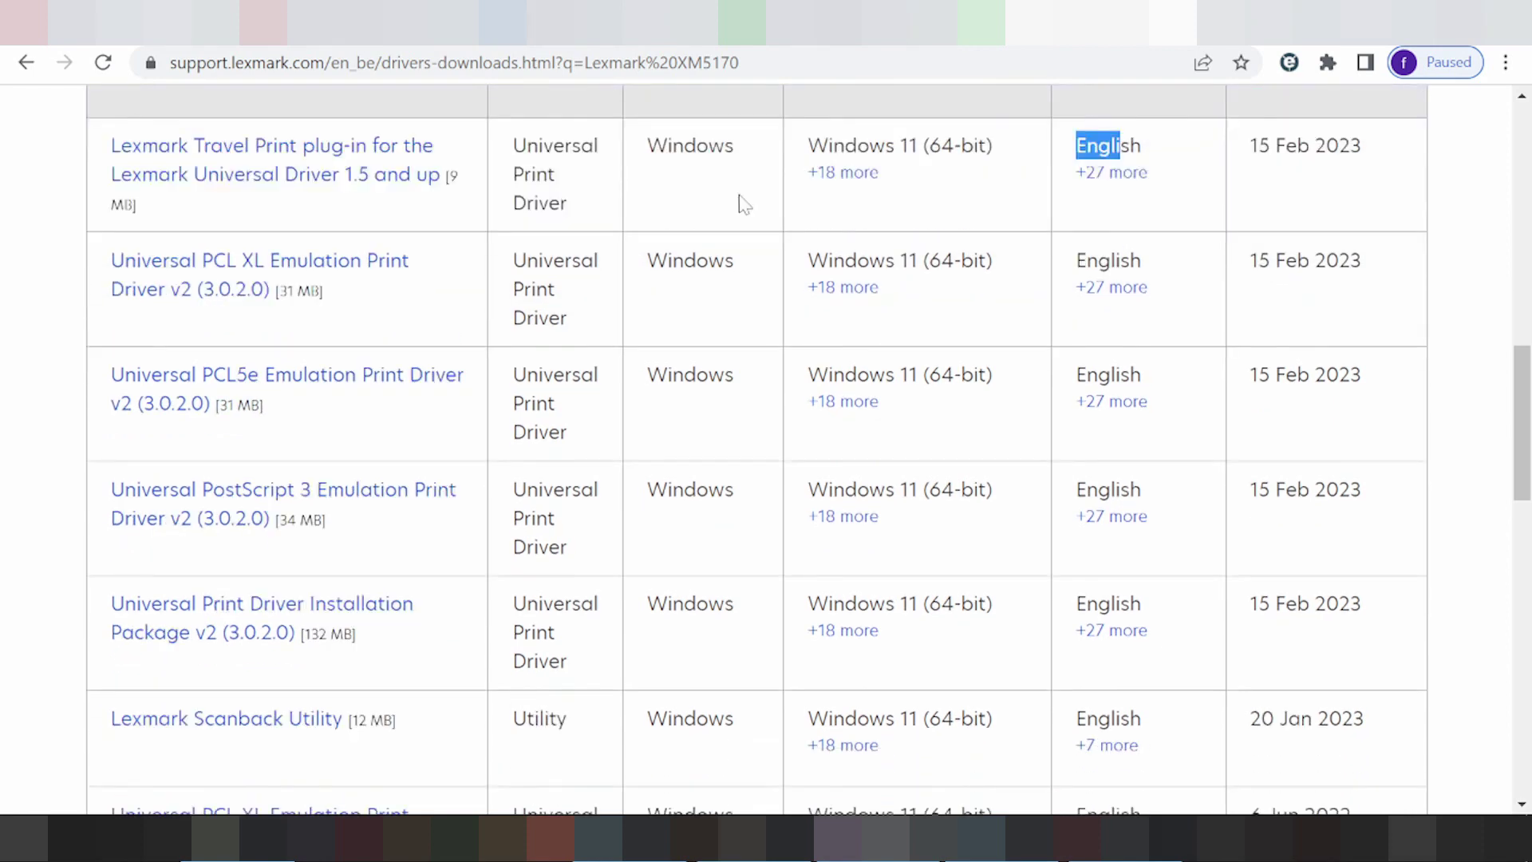
scroll(1268, 349, down, 3)
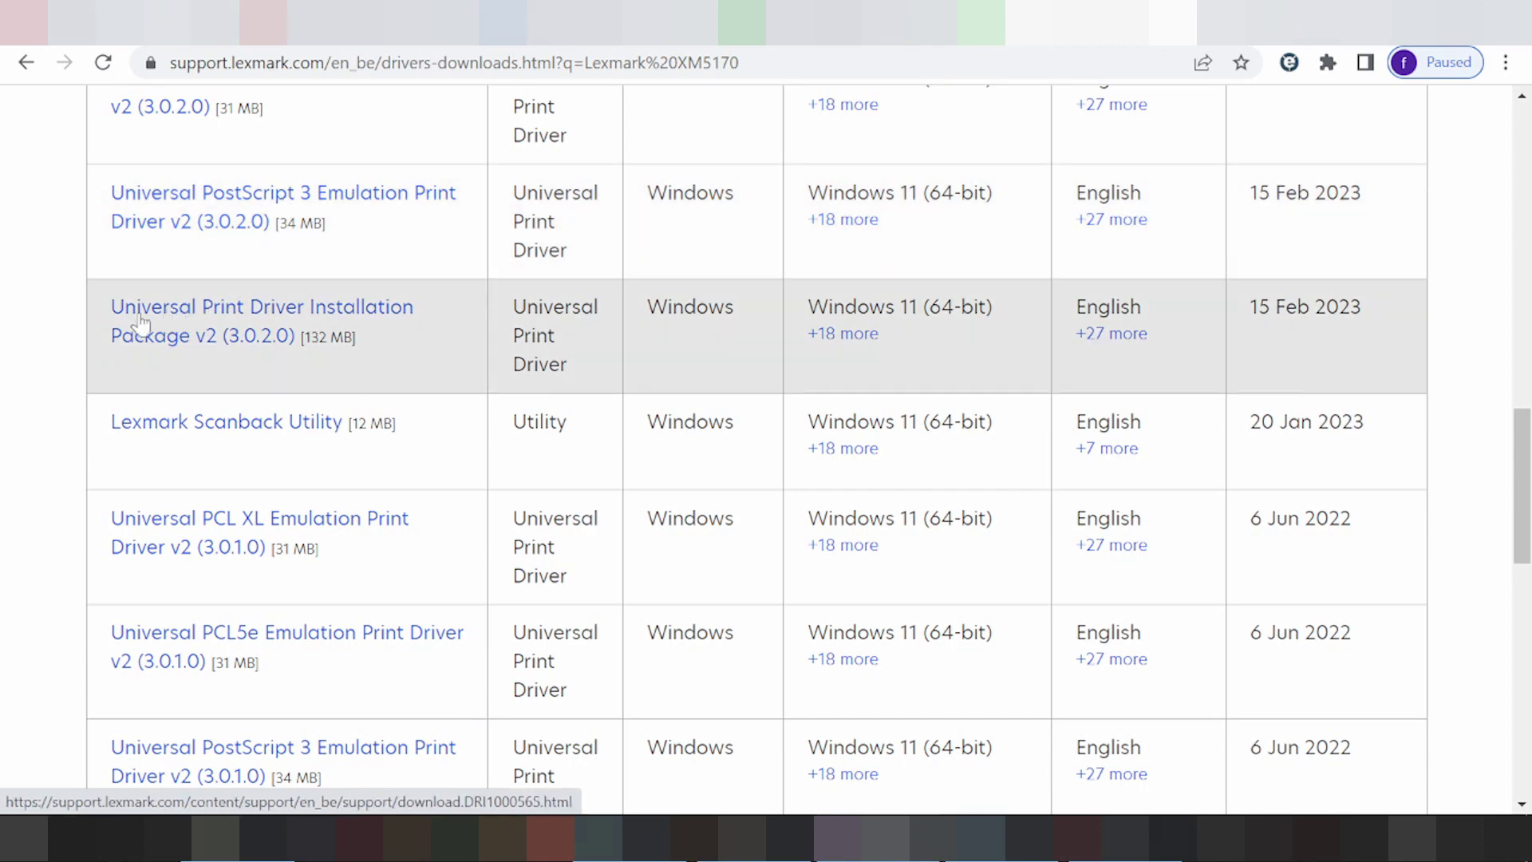
Download the Universal Print Driver Installation Package v2 (3.0.2.0) and close the downloads tab.
click(334, 311)
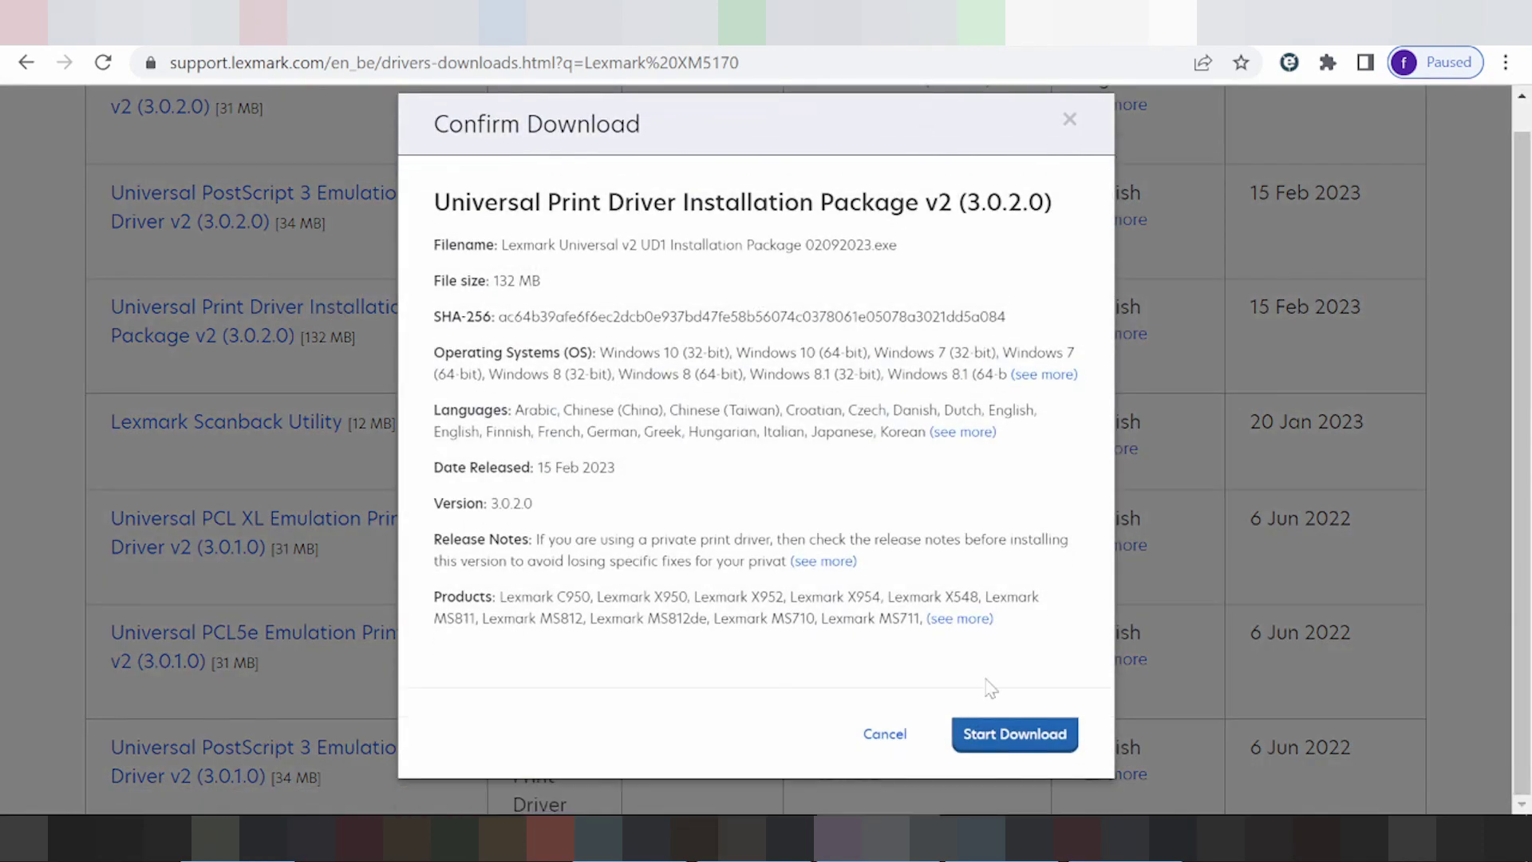
click(989, 736)
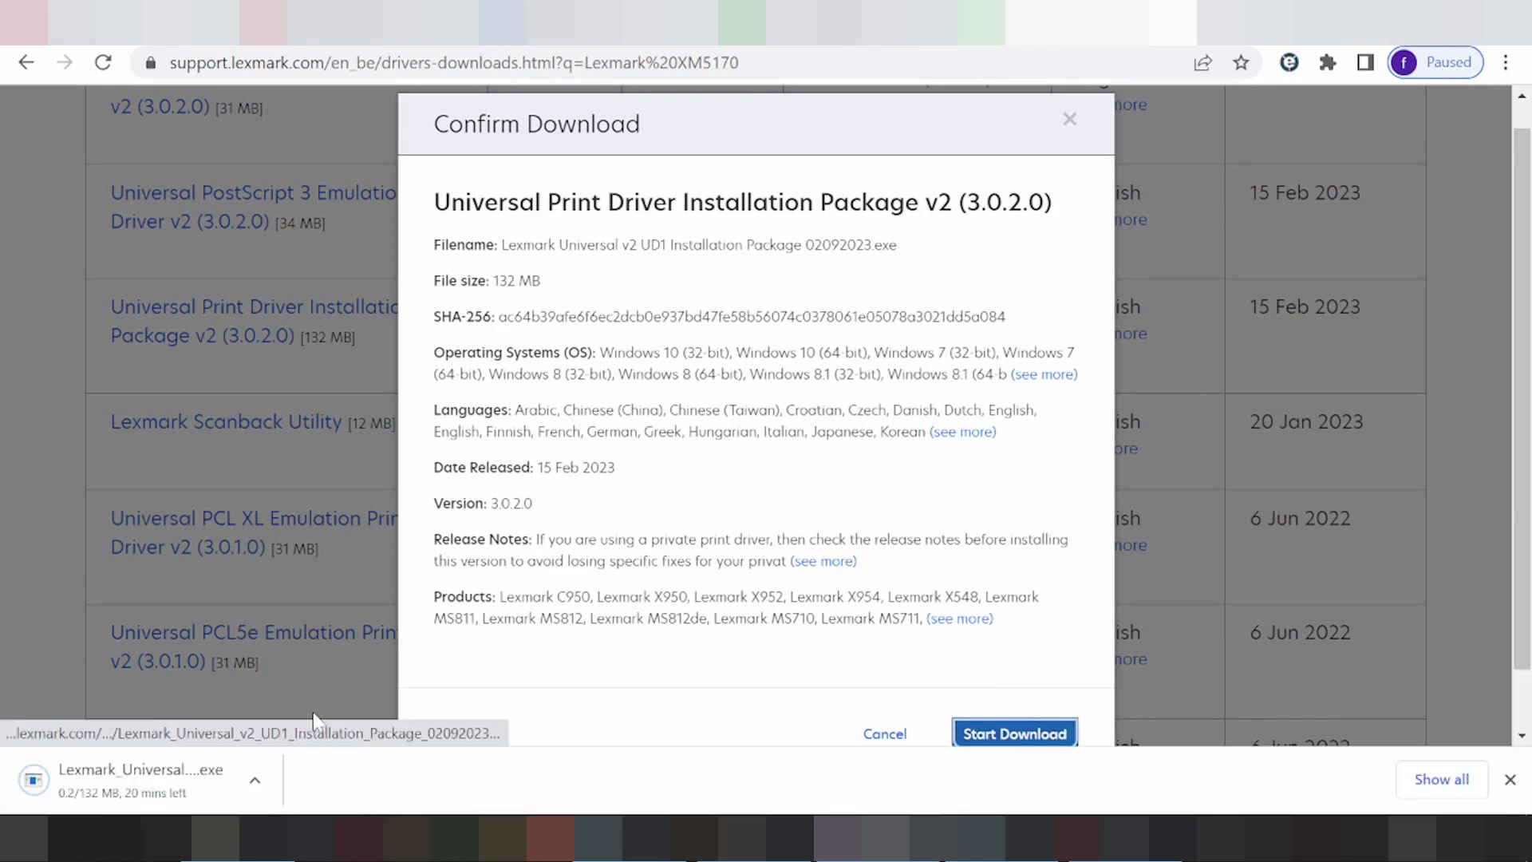
key(ctrl+w)
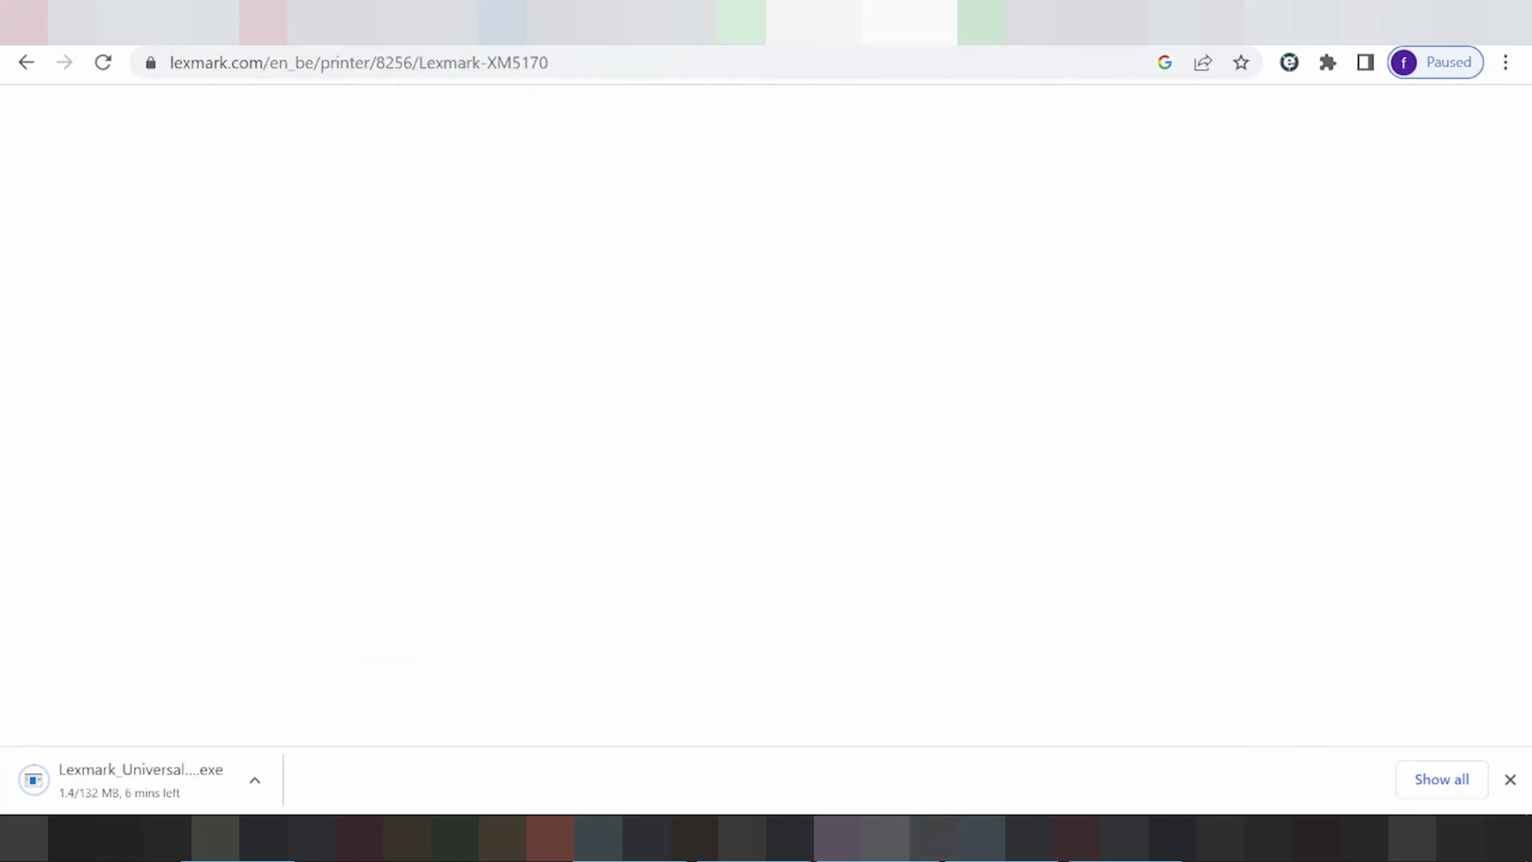
Set Chrome's running driver package download to open automatically when done.
scroll(673, 353, up, 6)
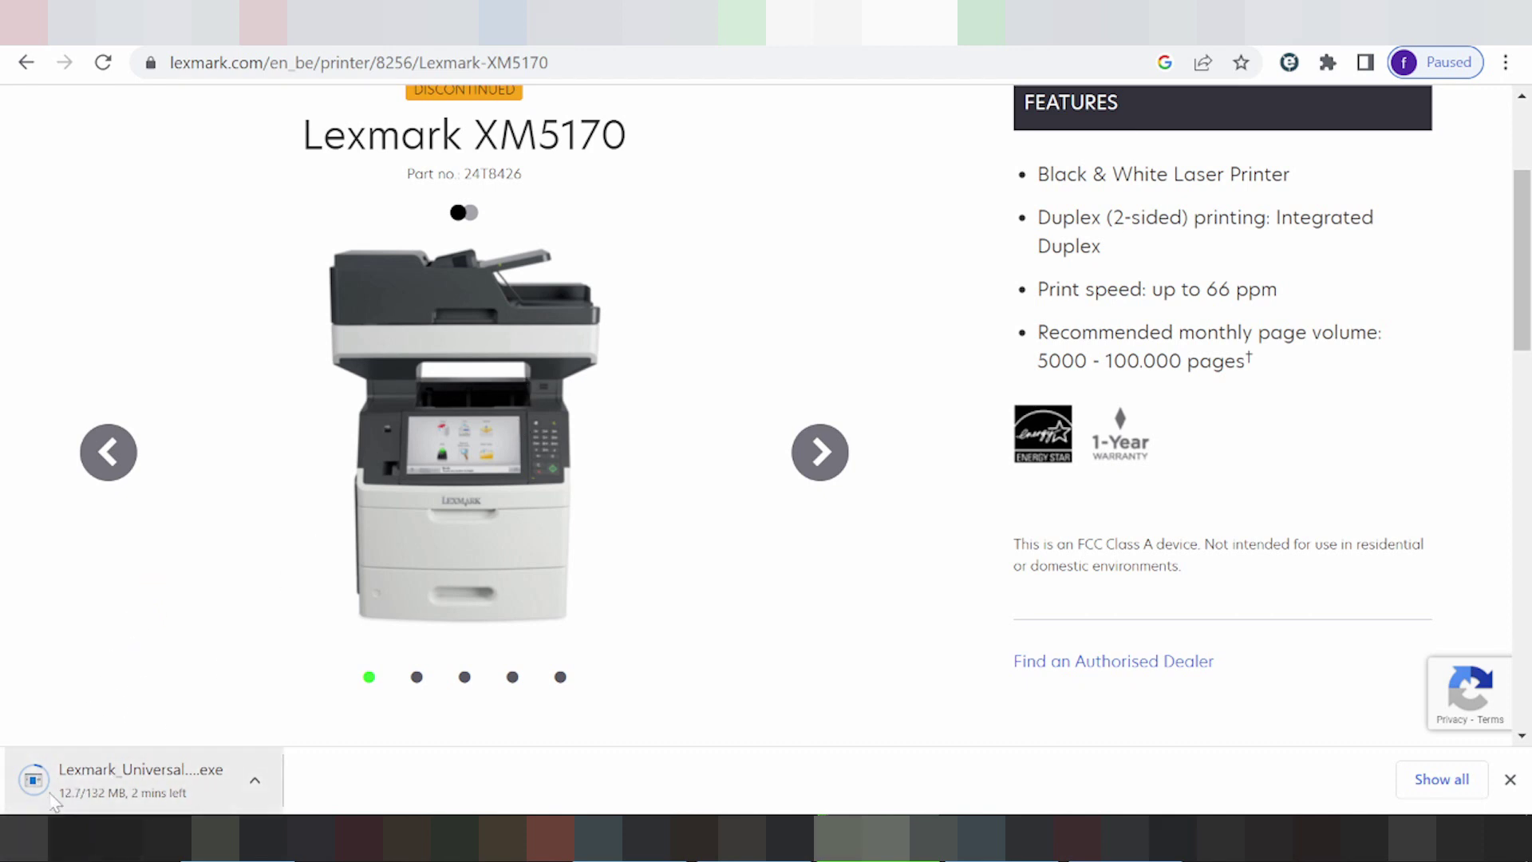
click(256, 781)
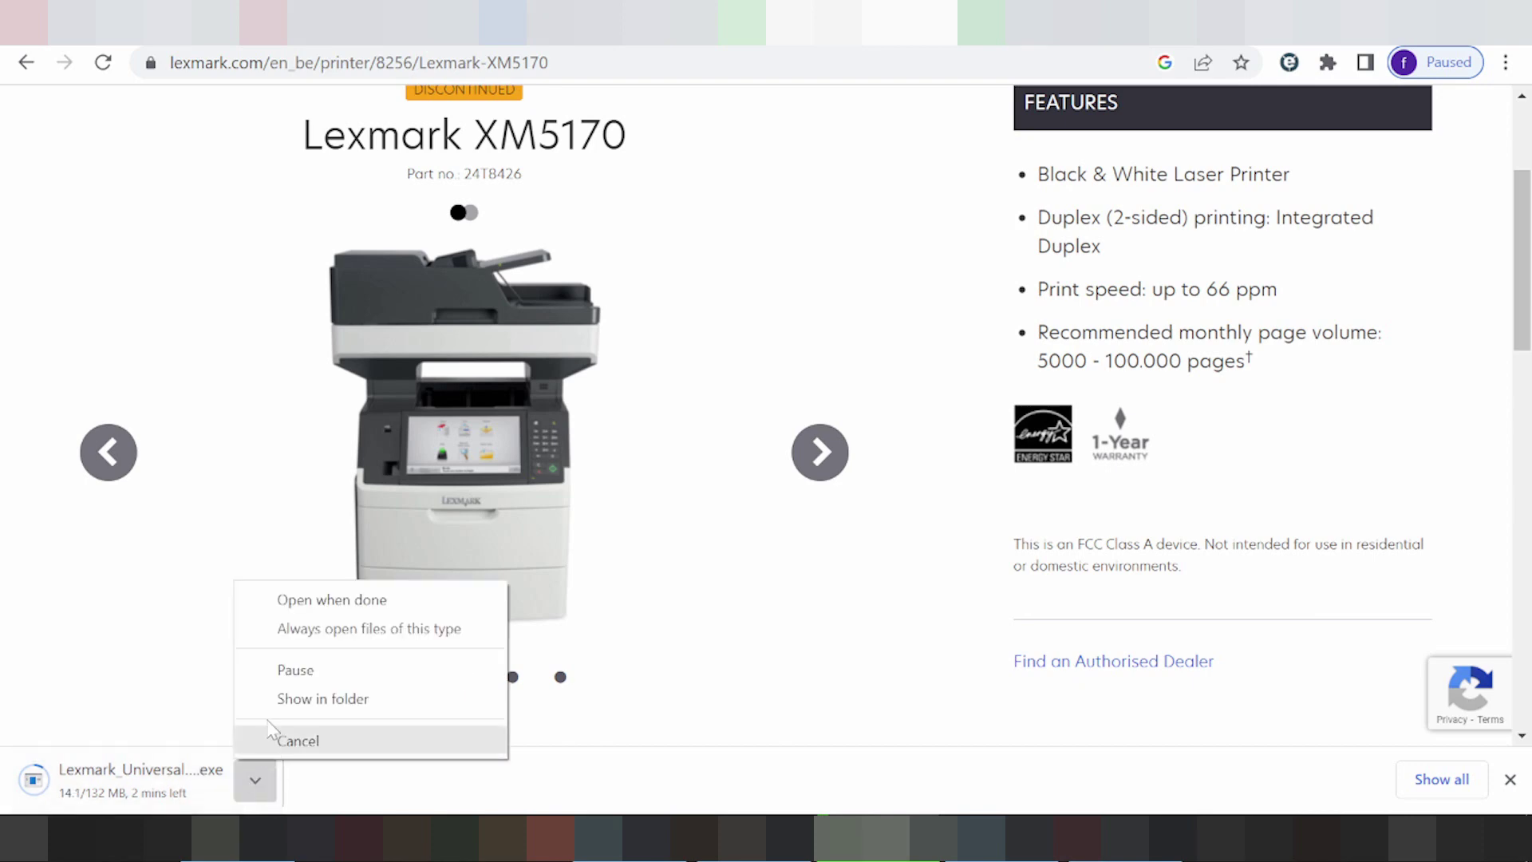
click(295, 602)
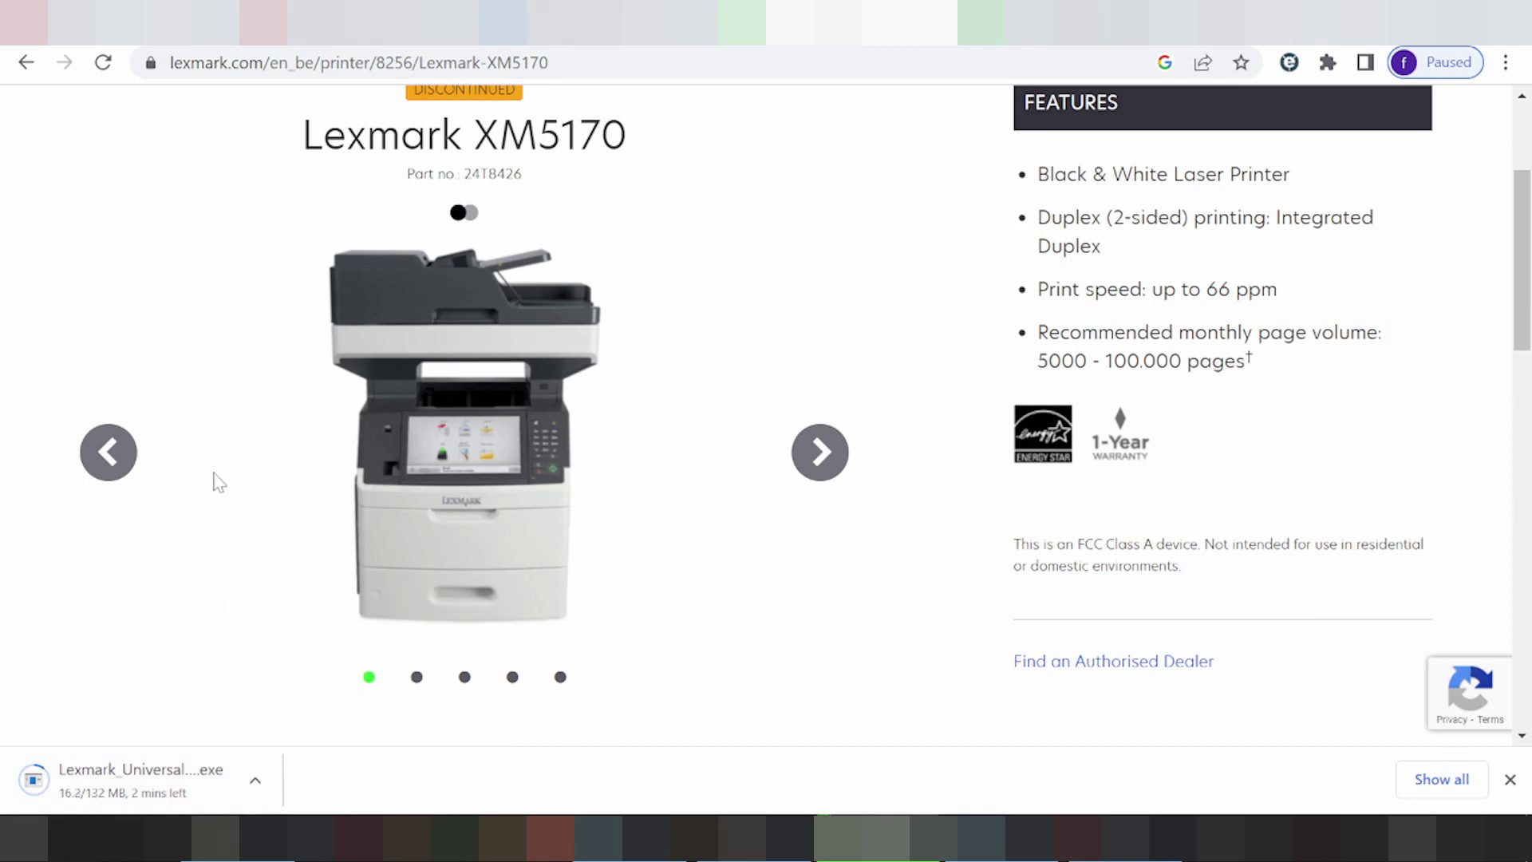